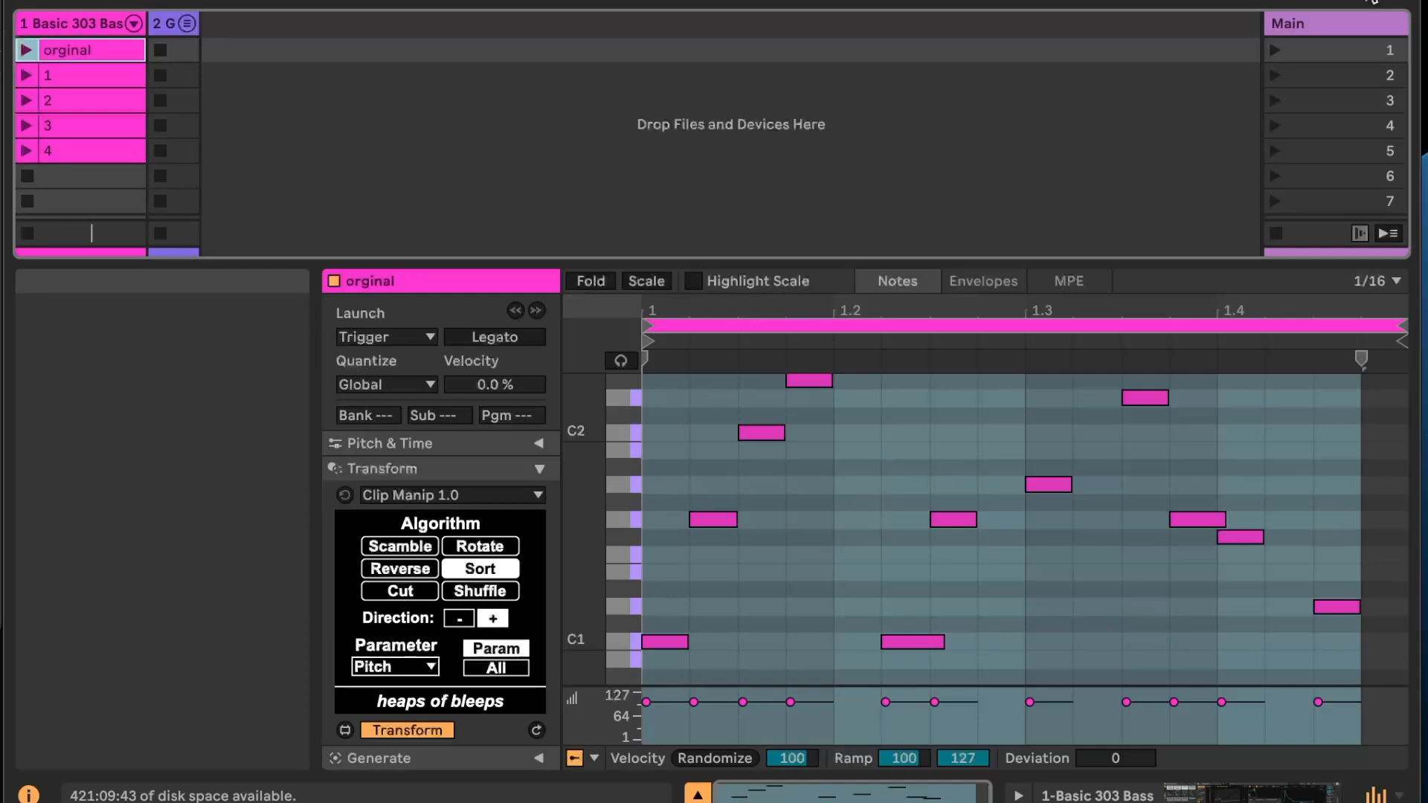
# Go through the Clip Manip algorithms Scramble, Rotate, Reverse, Sort, Cut and Shuffle, and view the available parameter options
pyautogui.click(378, 551)
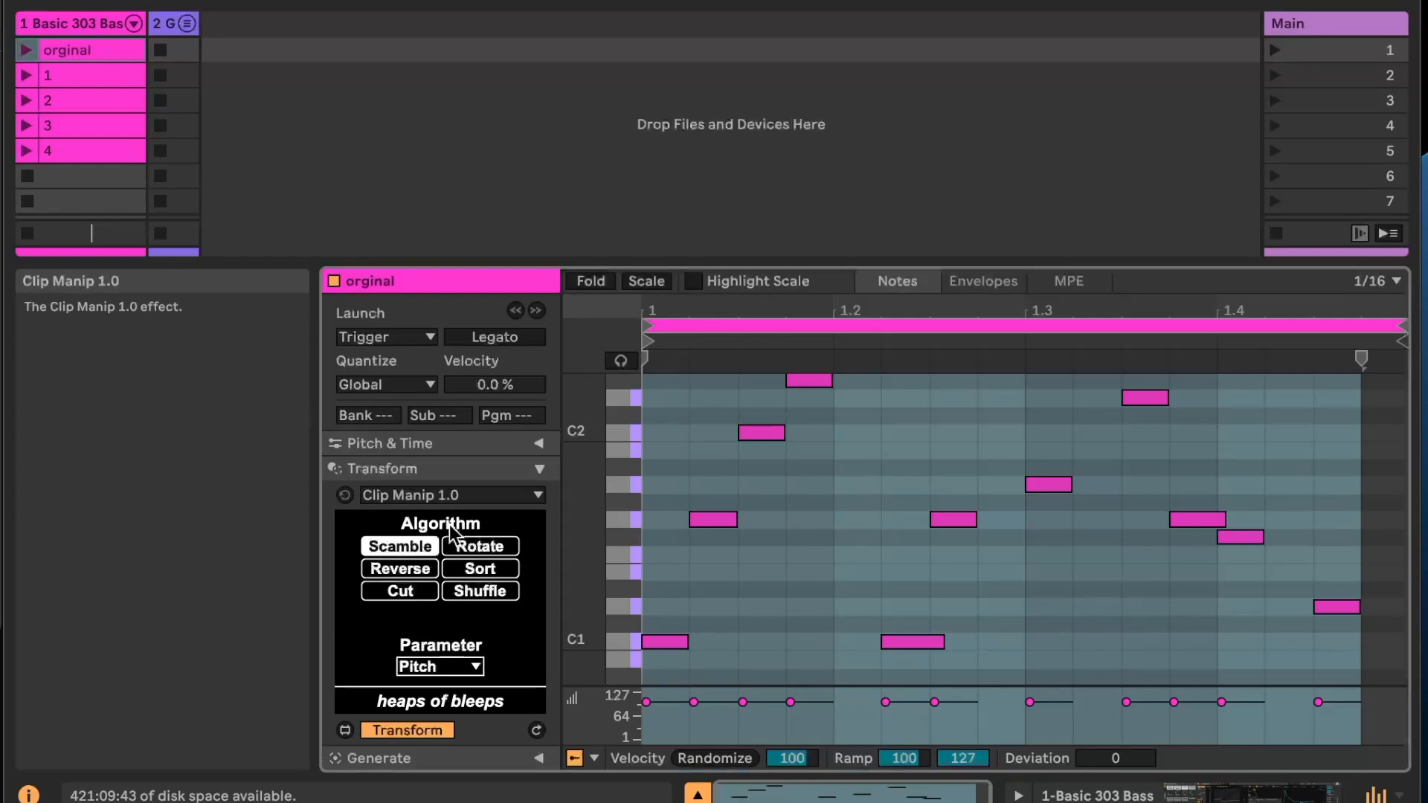
pyautogui.click(474, 546)
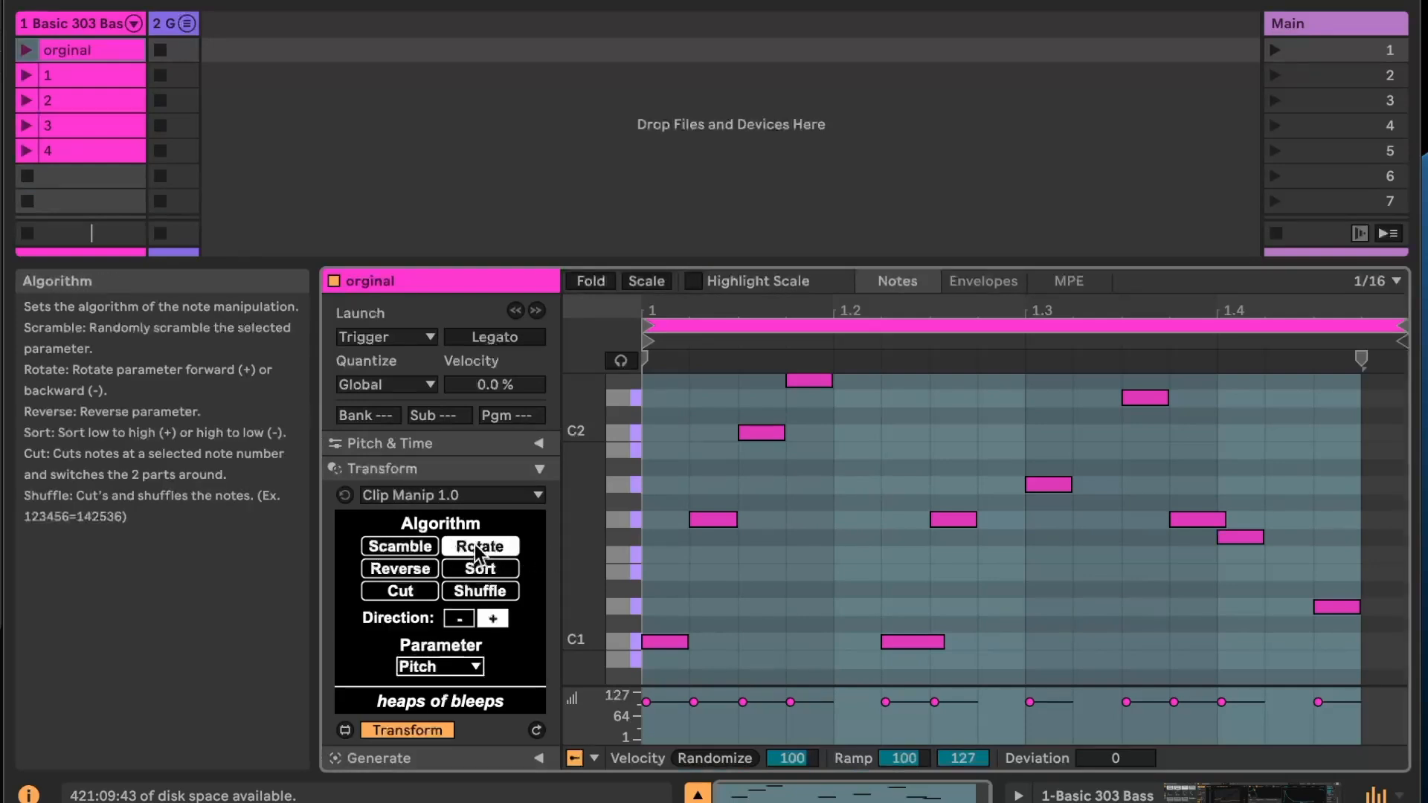
pyautogui.click(392, 568)
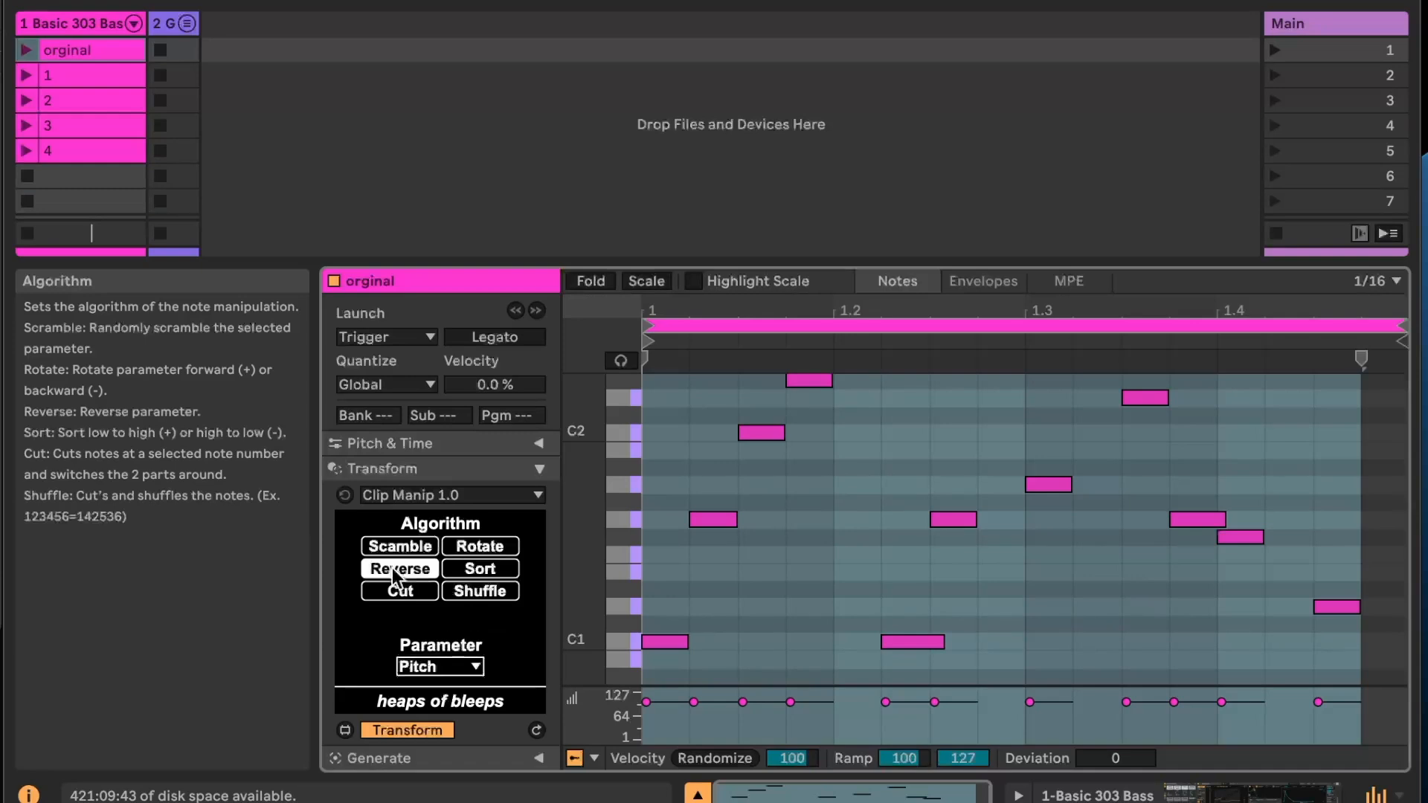
pyautogui.click(482, 570)
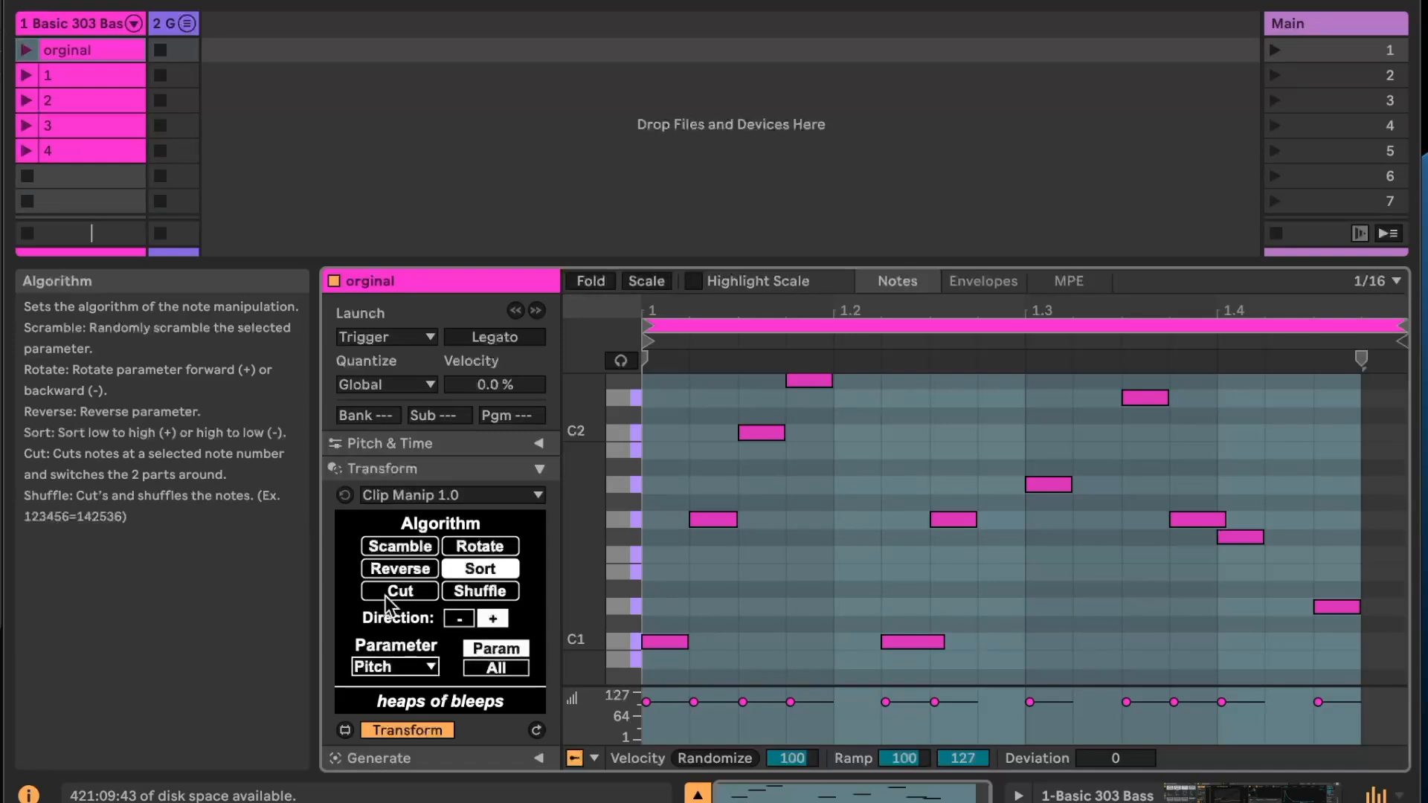
pyautogui.click(385, 592)
pyautogui.click(470, 593)
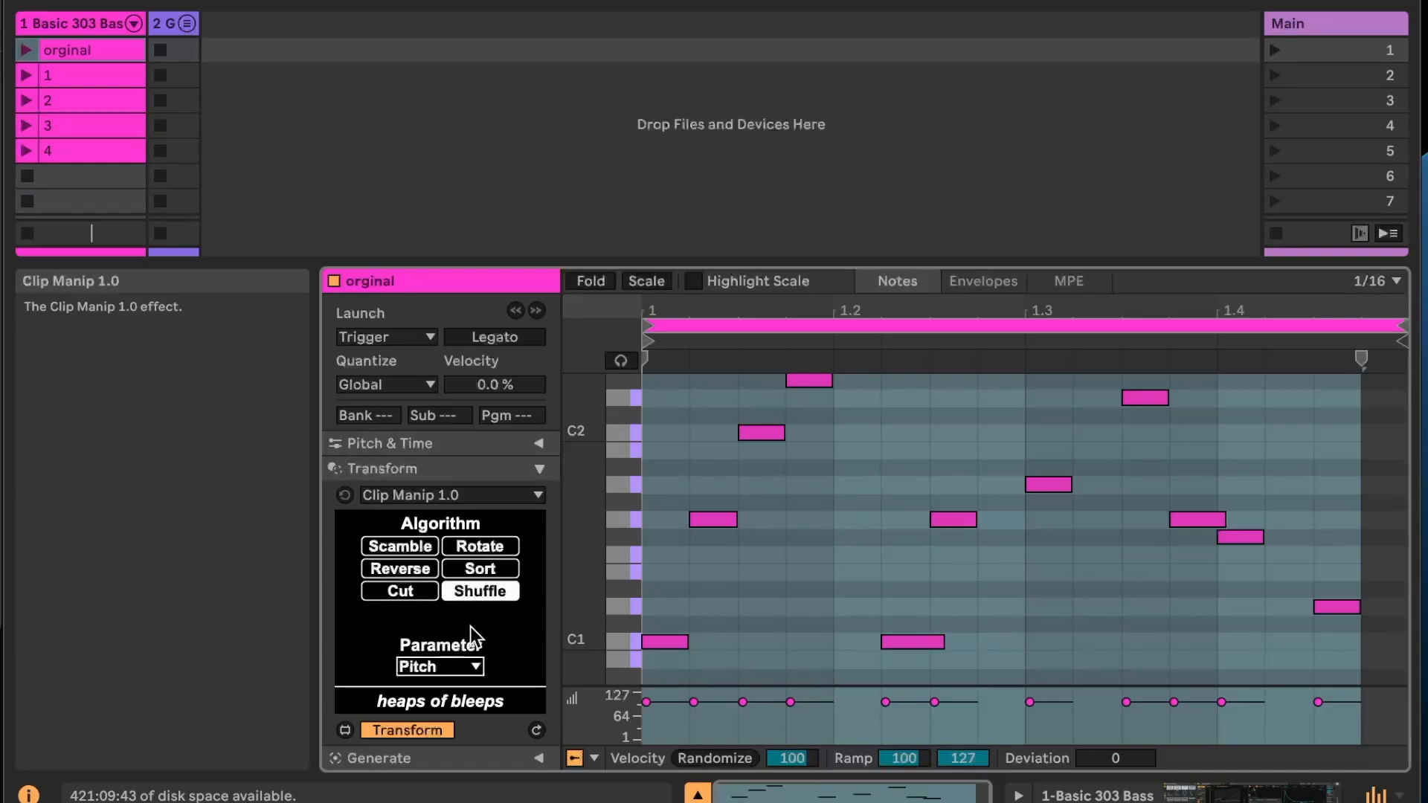
pyautogui.click(443, 666)
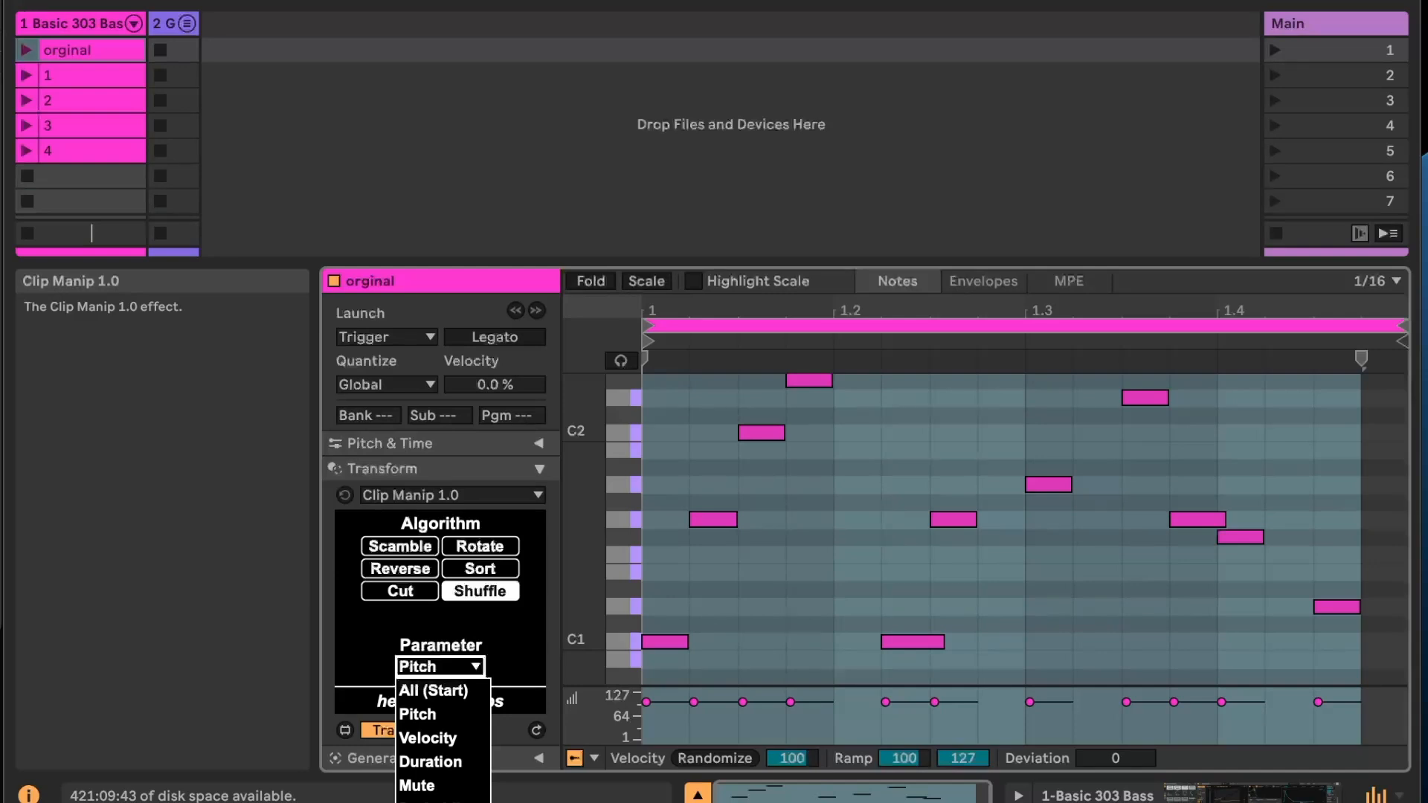
pyautogui.click(389, 607)
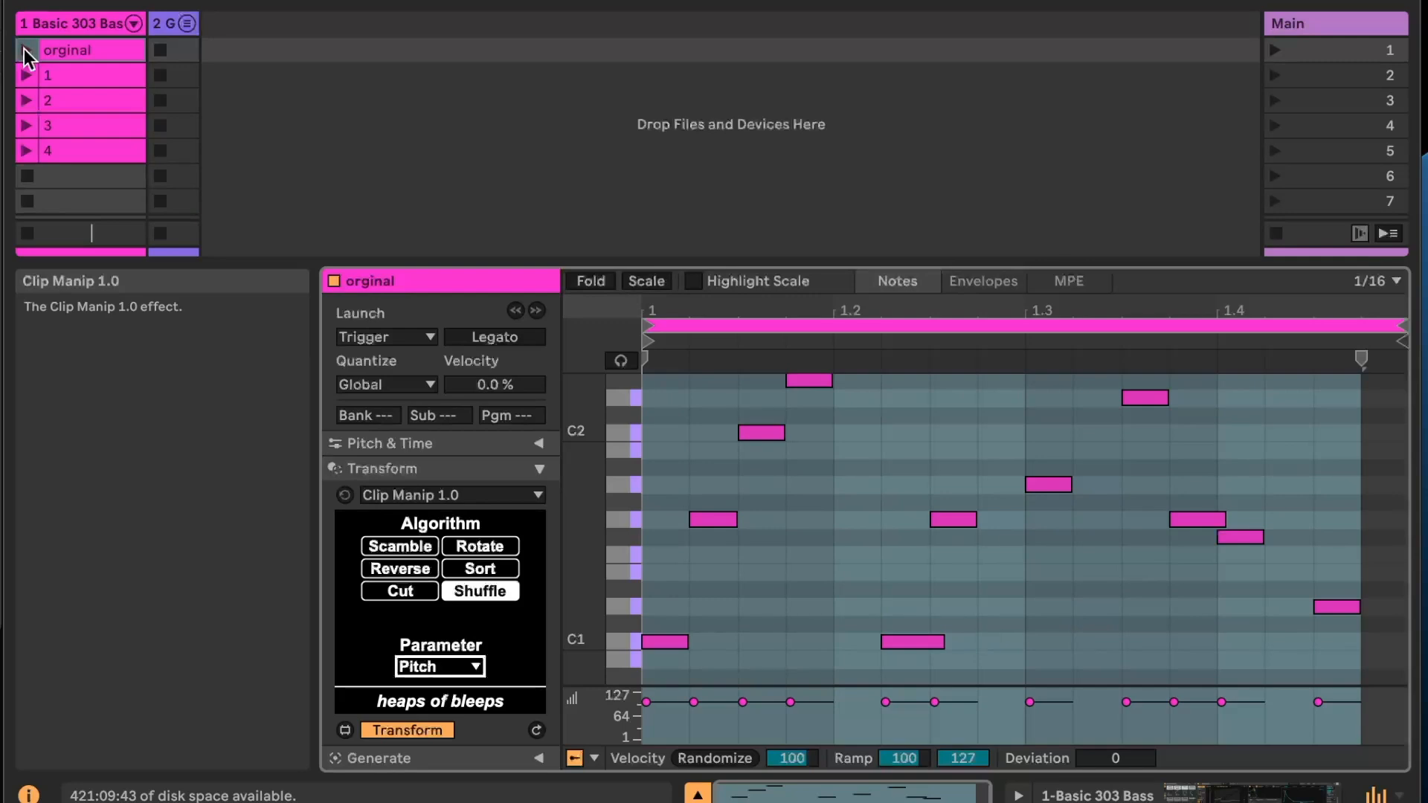
# Play the "orginal" clip on the 303 bass track to hear the unmodified pattern and stop it
pyautogui.click(82, 47)
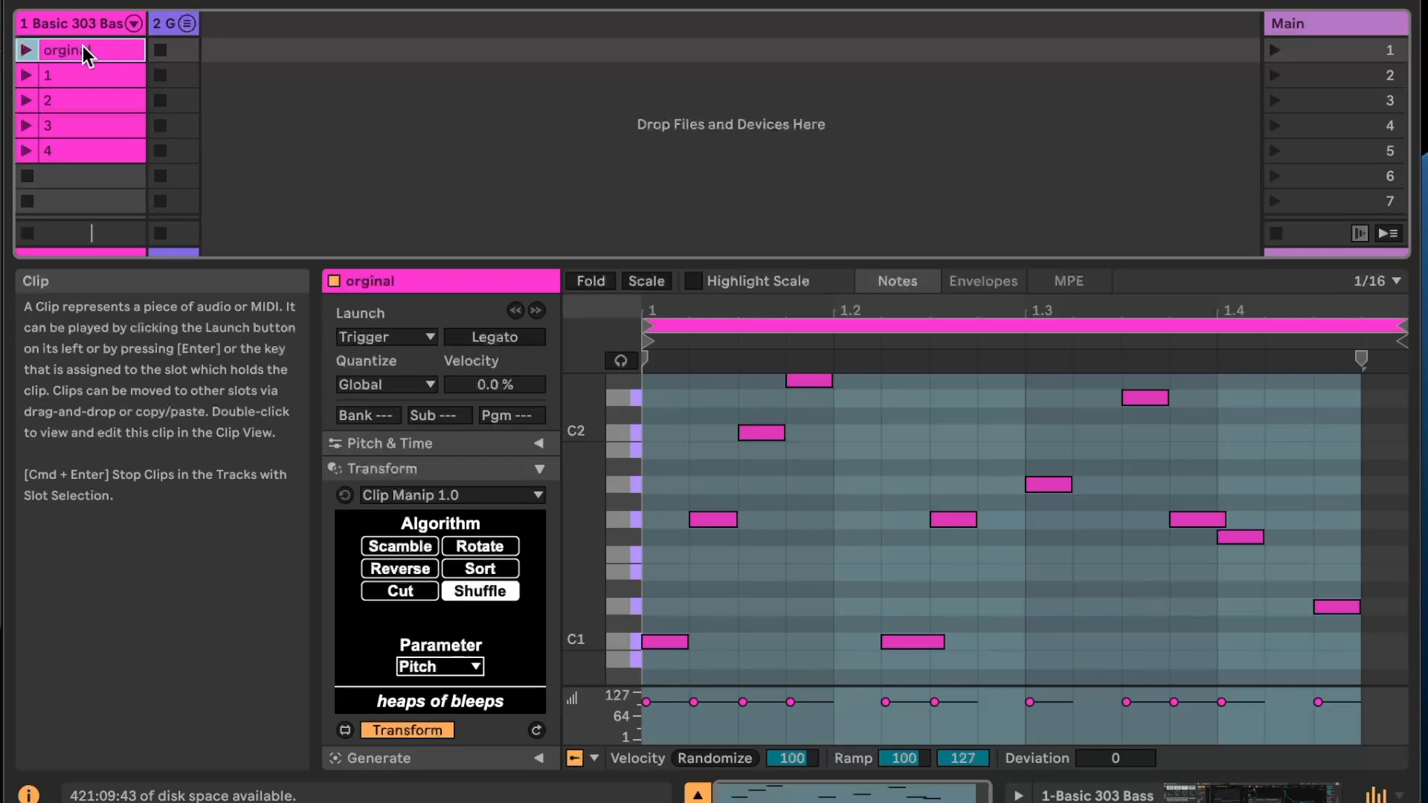
pyautogui.click(25, 51)
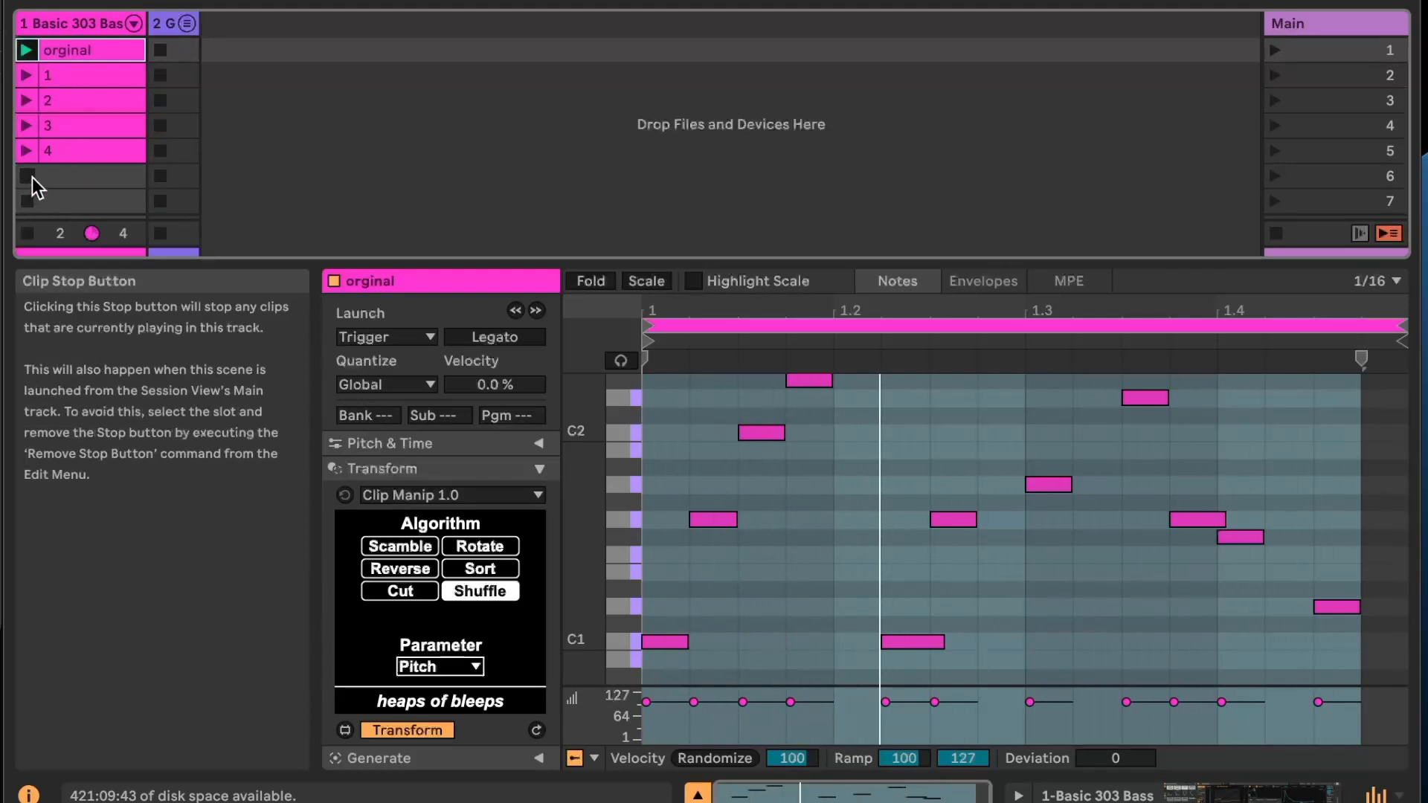
pyautogui.click(28, 234)
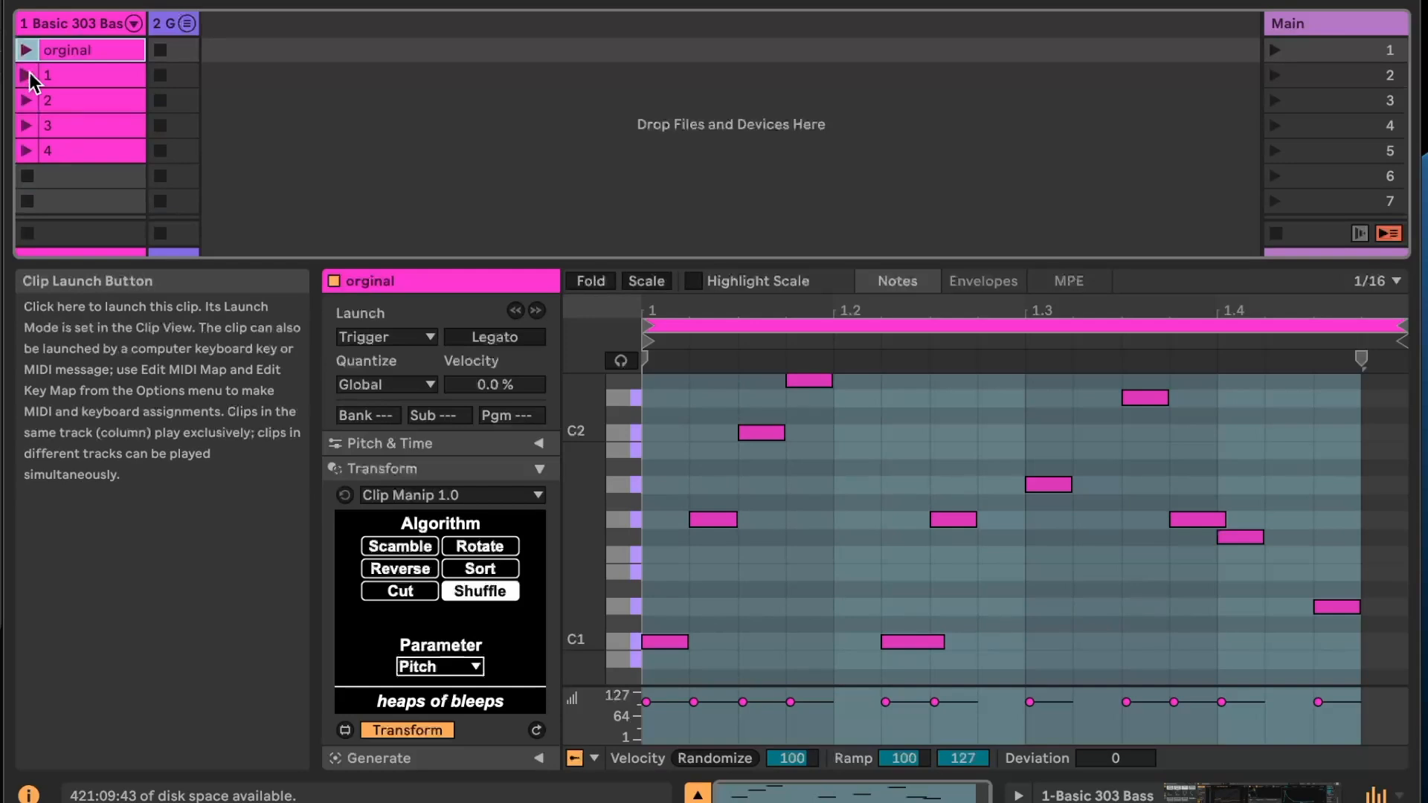
# Select all notes in clip 1 and apply the Scramble algorithm to their pitch
pyautogui.click(50, 78)
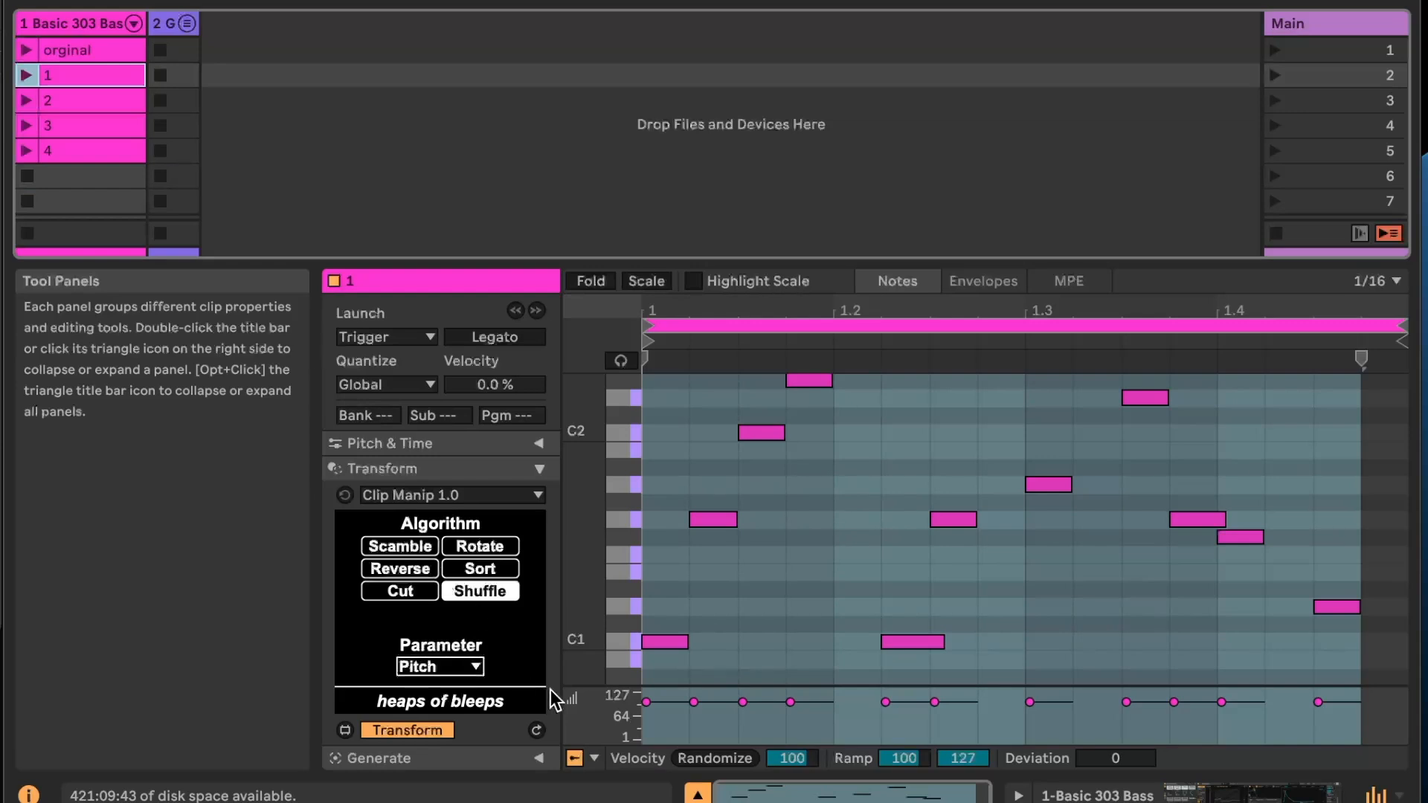
pyautogui.click(671, 414)
pyautogui.press('super+a')
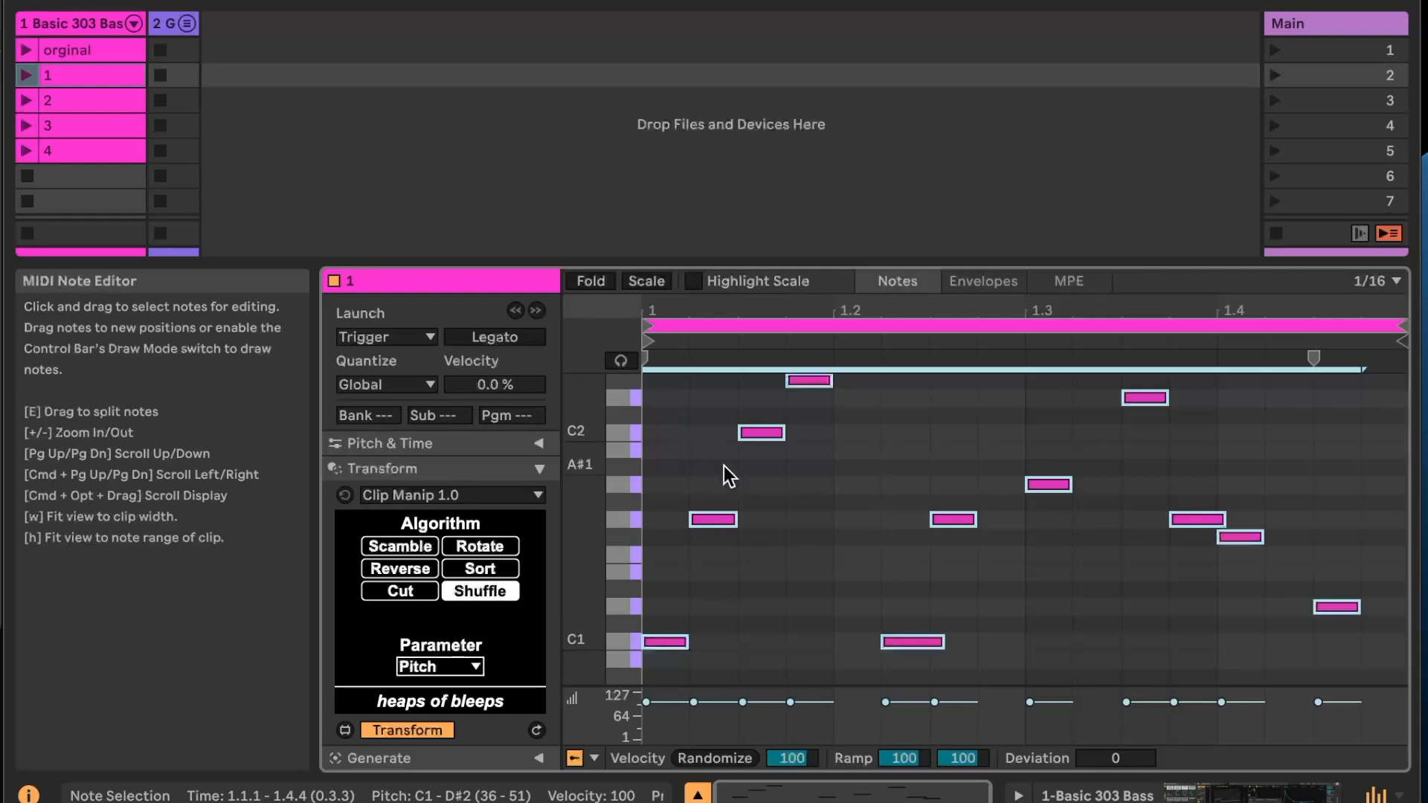
pyautogui.click(398, 548)
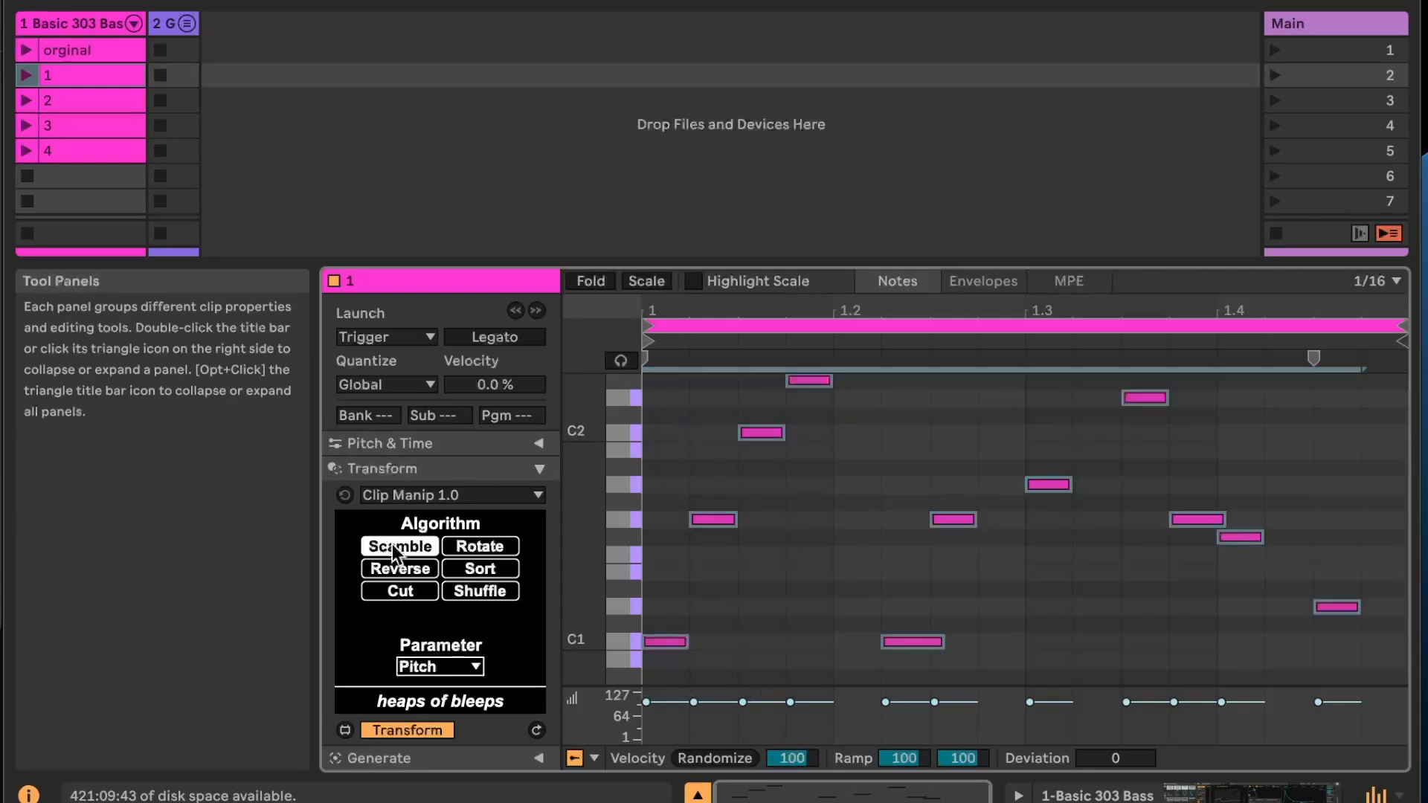
pyautogui.click(536, 730)
# Compare the scrambled clip 1 with the "orginal" clip by playing them alternately
pyautogui.click(26, 75)
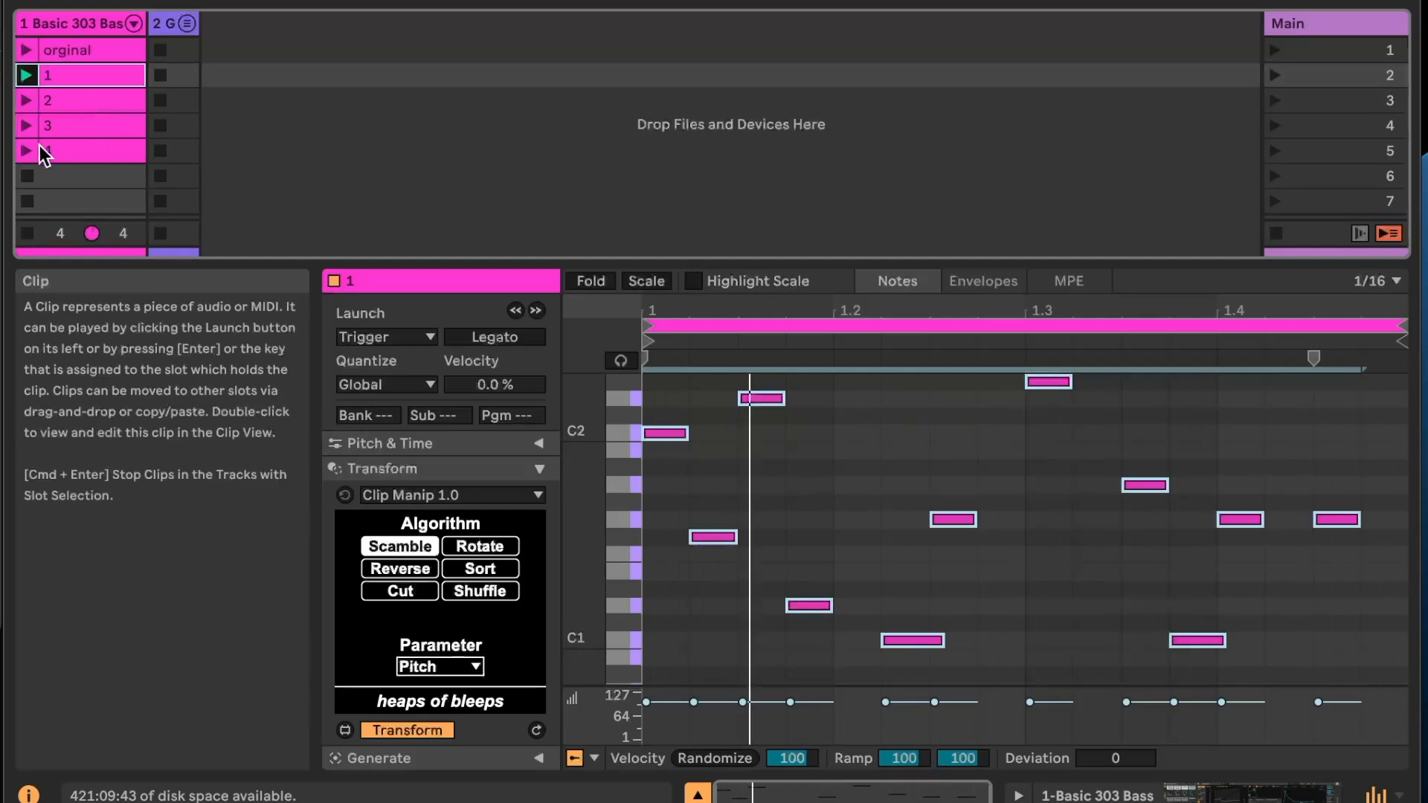
pyautogui.click(25, 50)
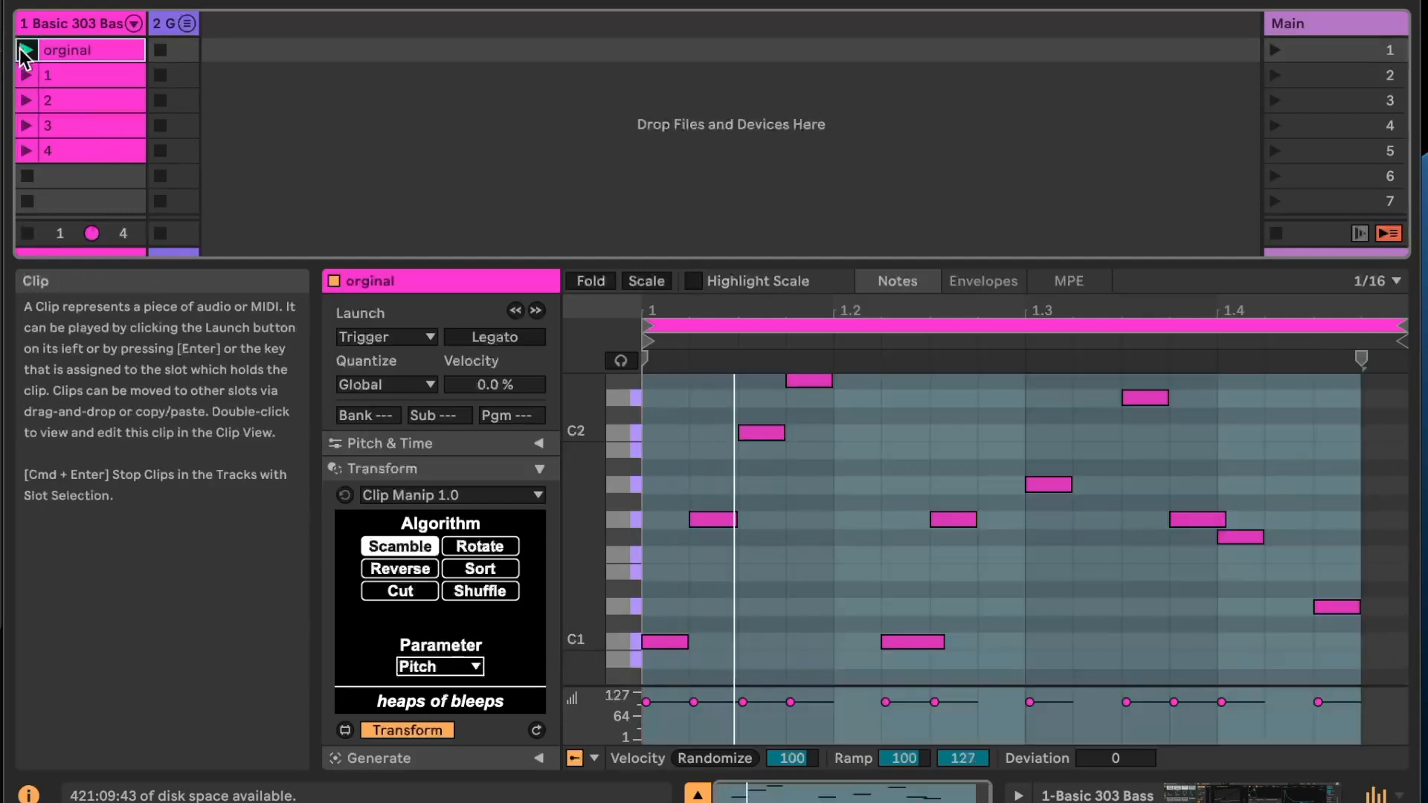
pyautogui.click(27, 75)
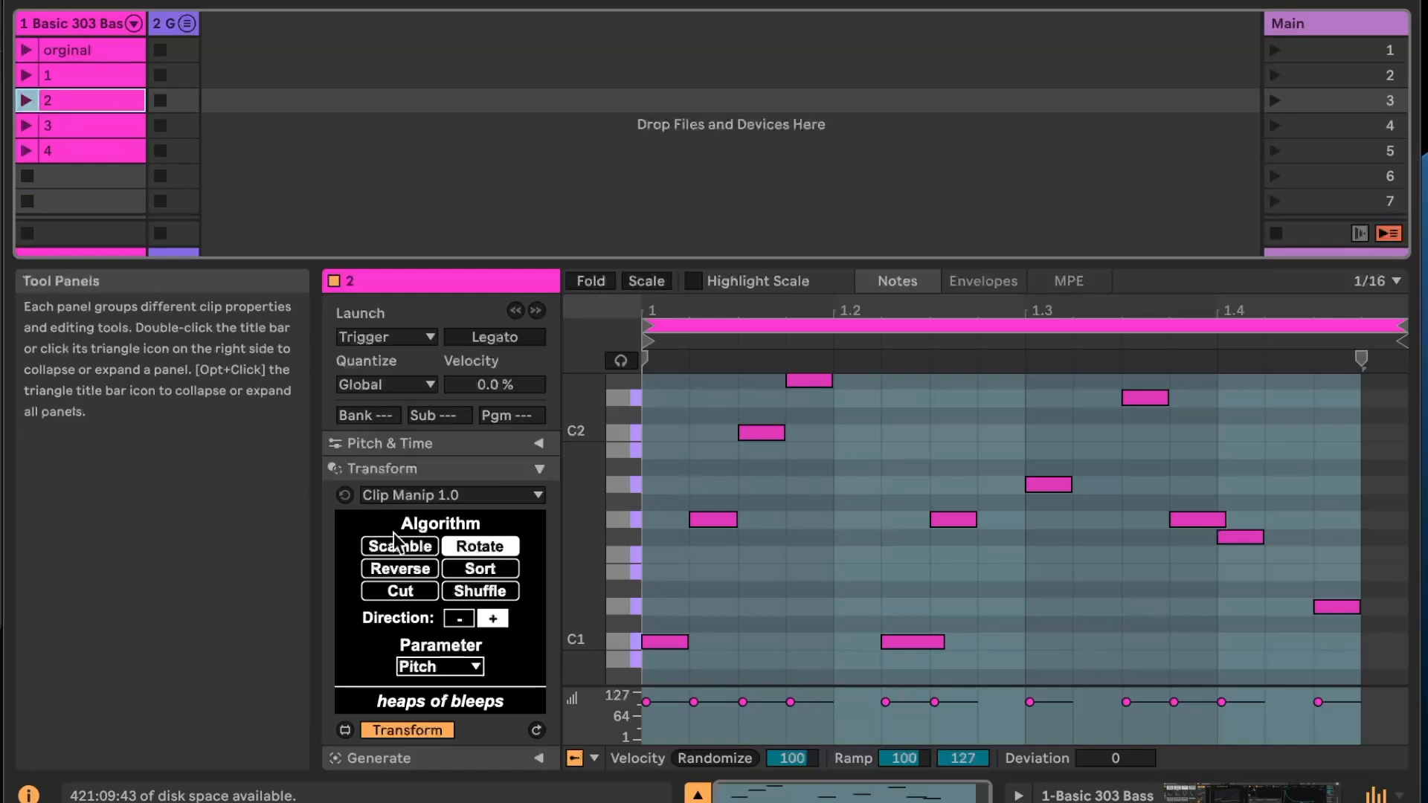
# Rotate the note pitches of clip 2 forward (+) three times while it plays, and stop the clip
pyautogui.click(415, 570)
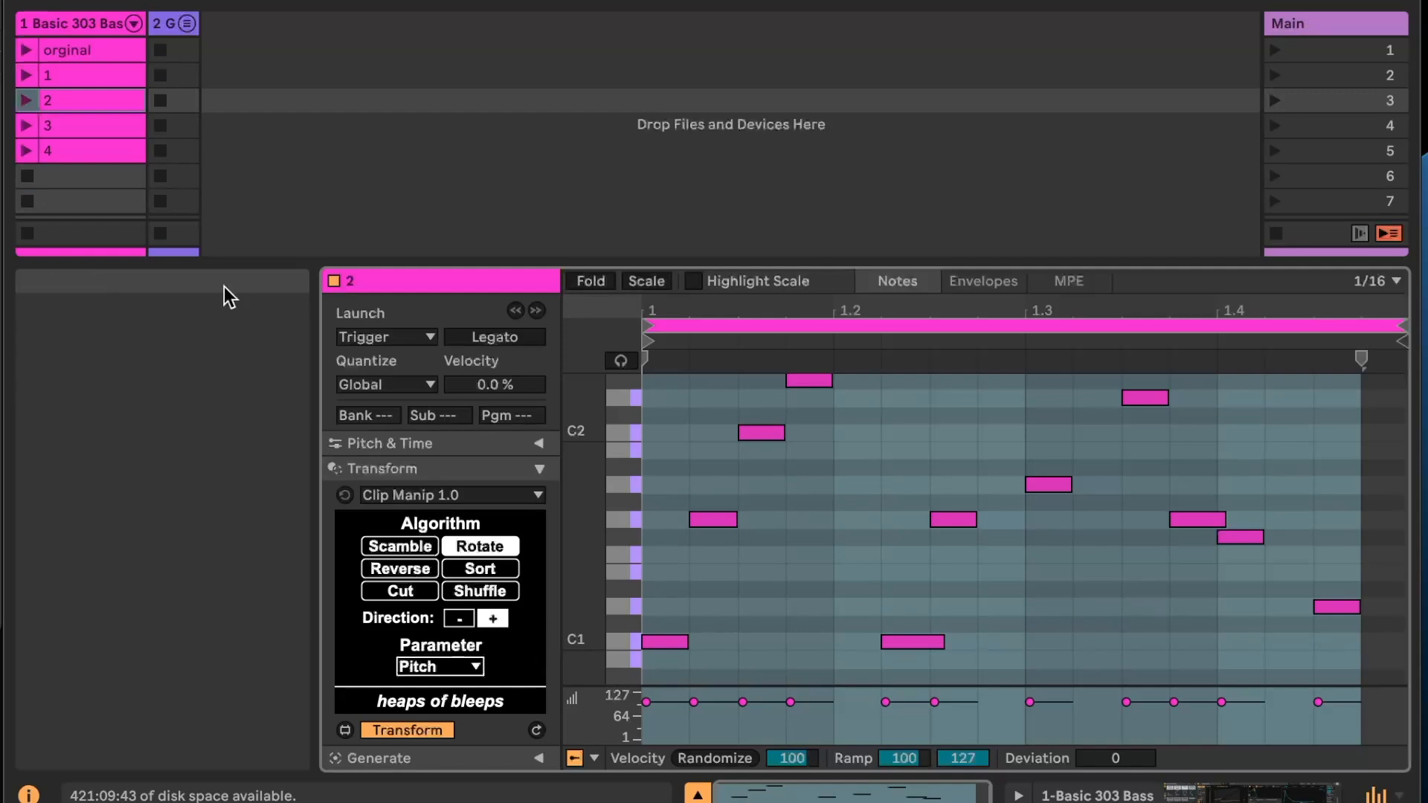
pyautogui.click(25, 99)
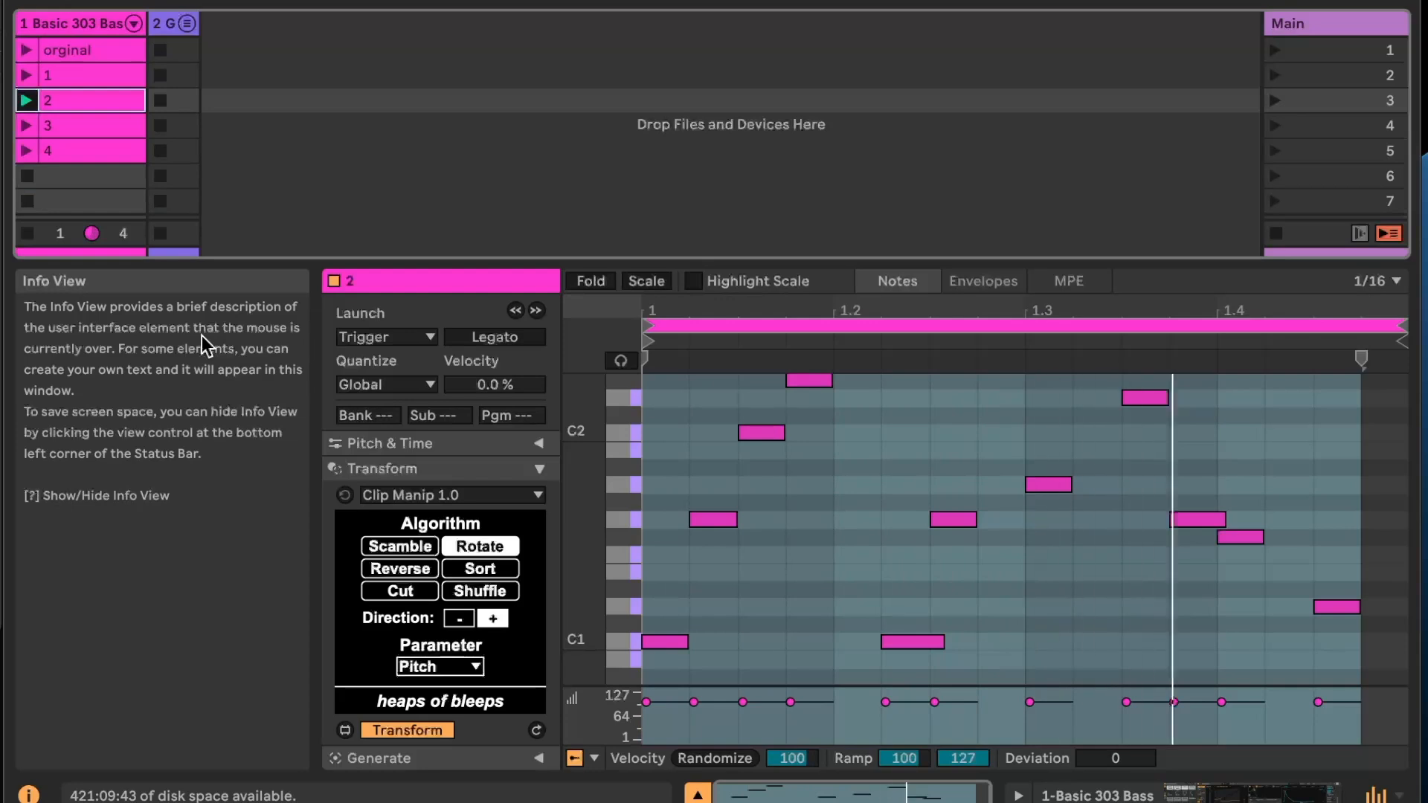
pyautogui.click(536, 729)
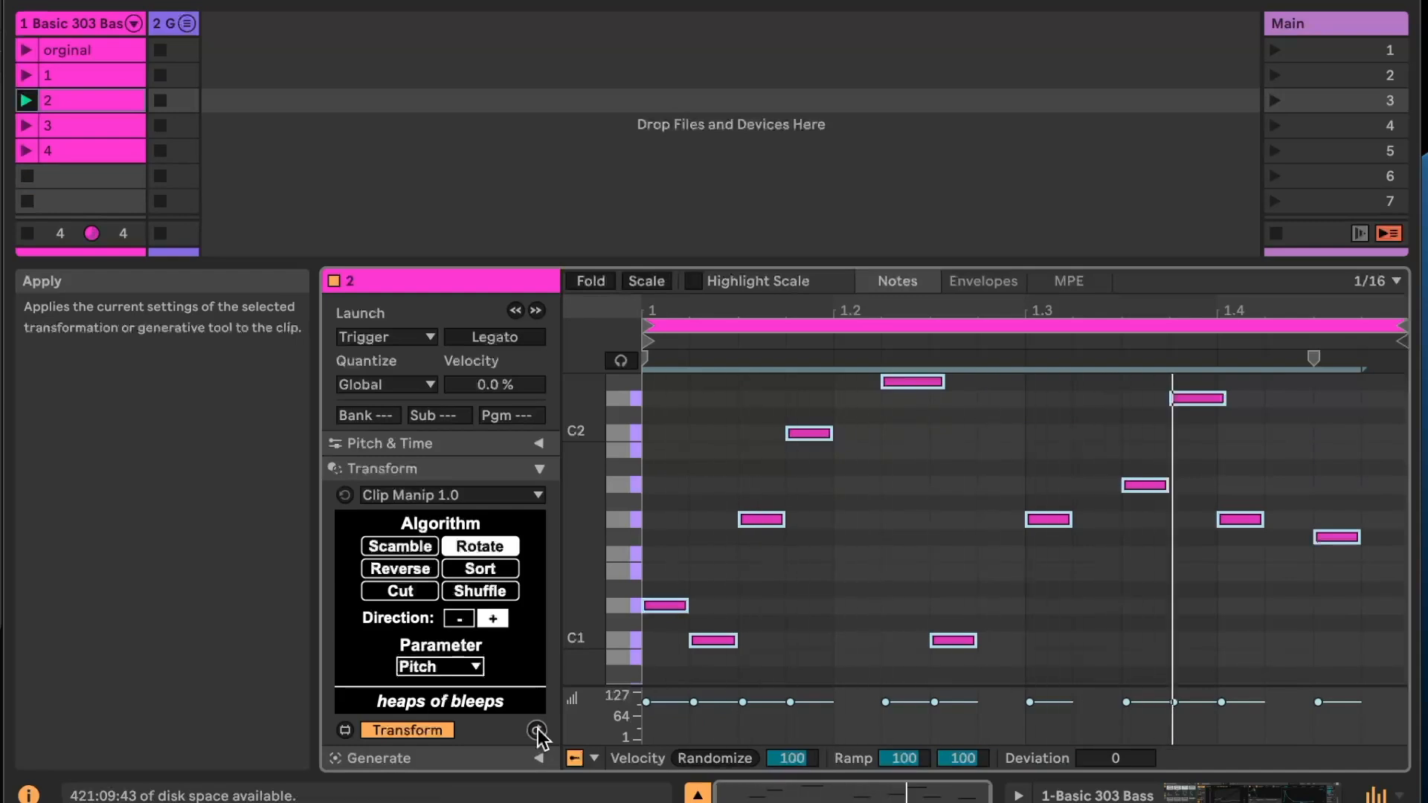
pyautogui.click(536, 730)
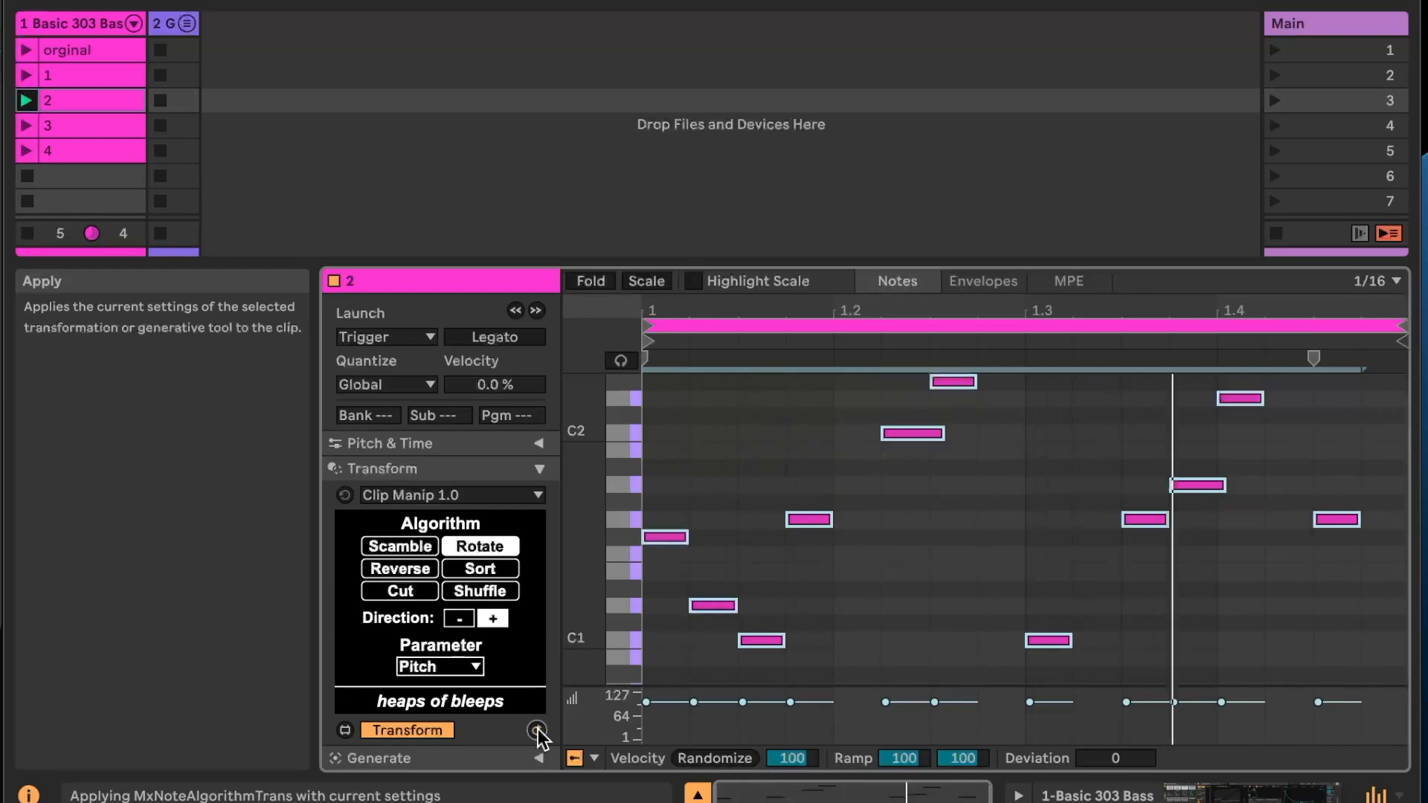
pyautogui.click(536, 729)
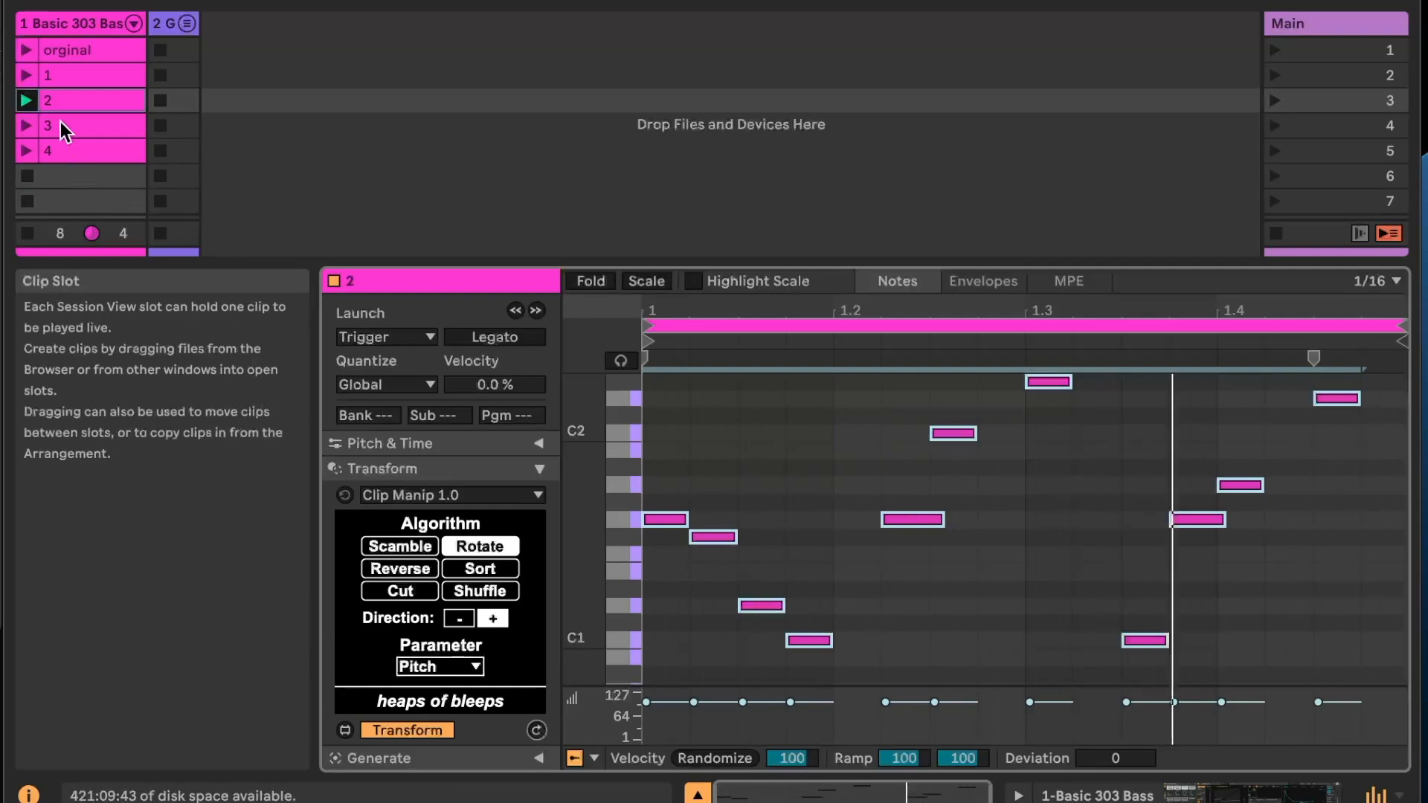
pyautogui.click(27, 231)
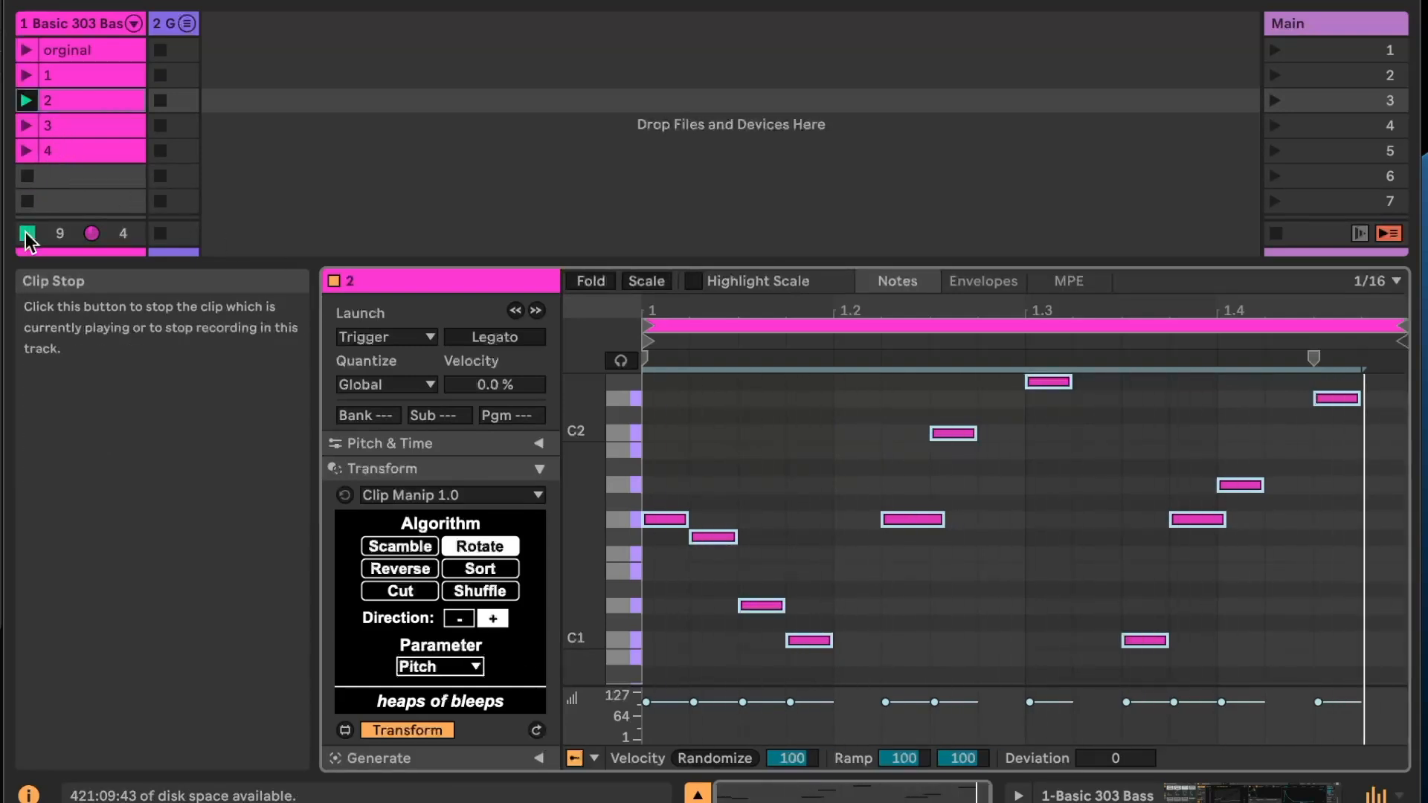
# Launch clip 3 and apply the Reverse algorithm with the parameter set to All (Start)
pyautogui.click(27, 127)
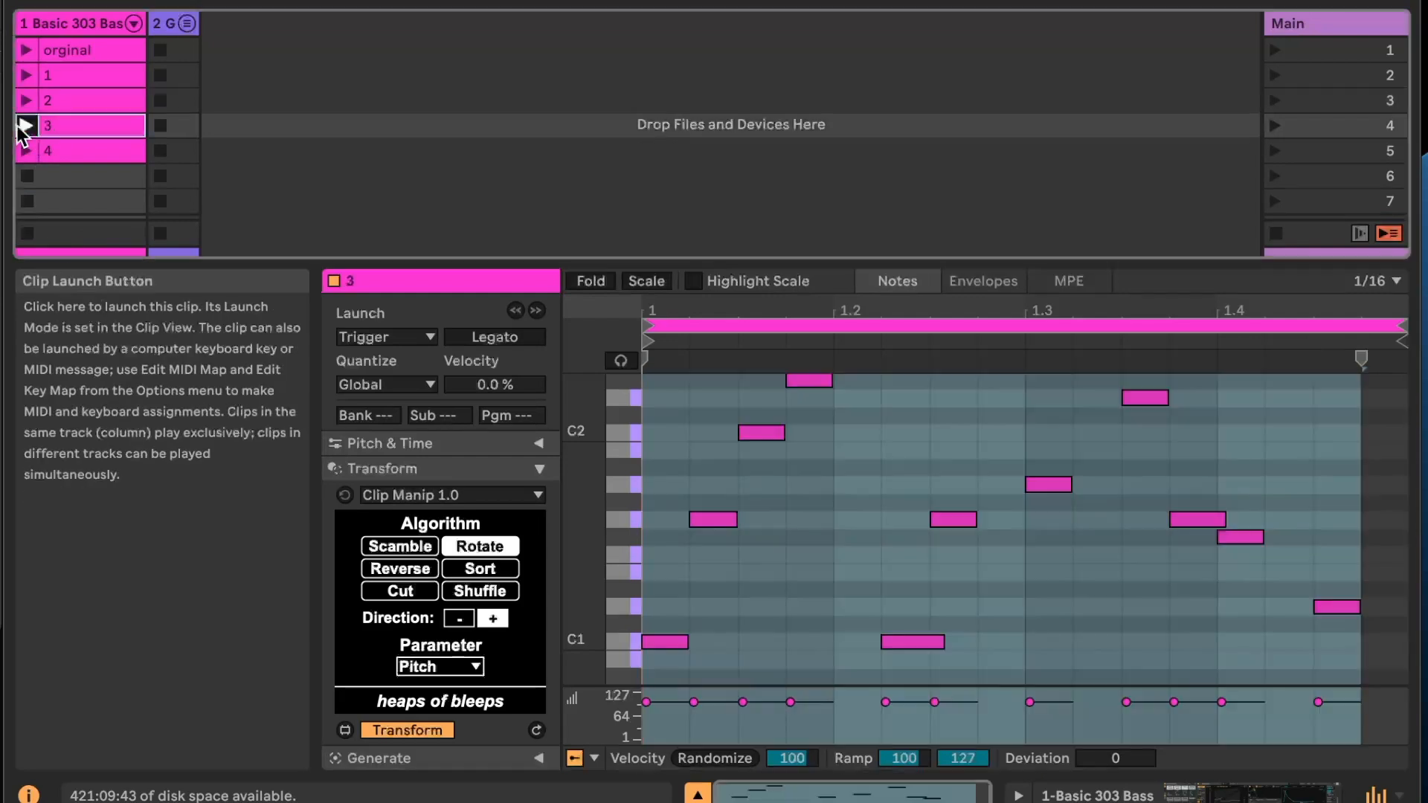
pyautogui.click(400, 568)
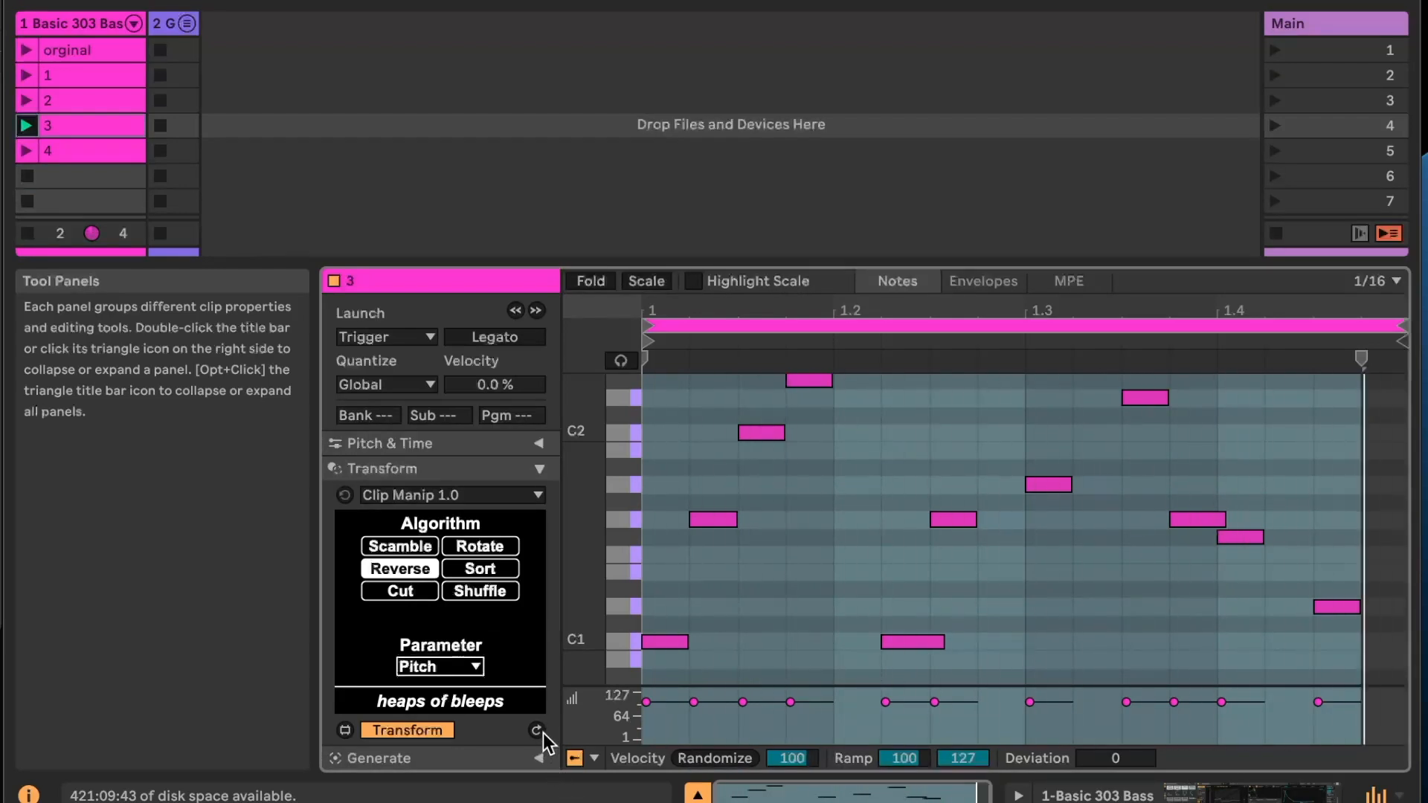
pyautogui.click(456, 667)
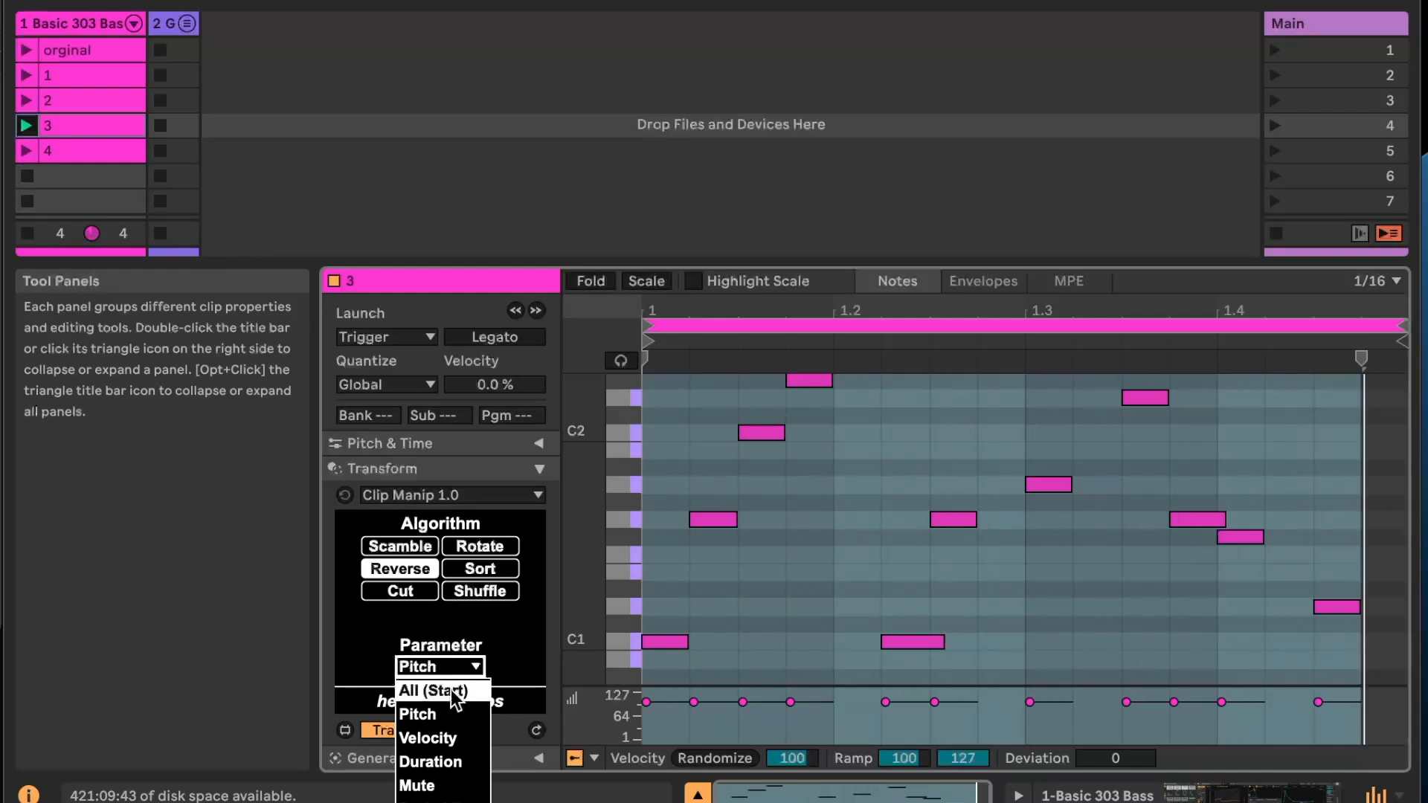
pyautogui.click(452, 691)
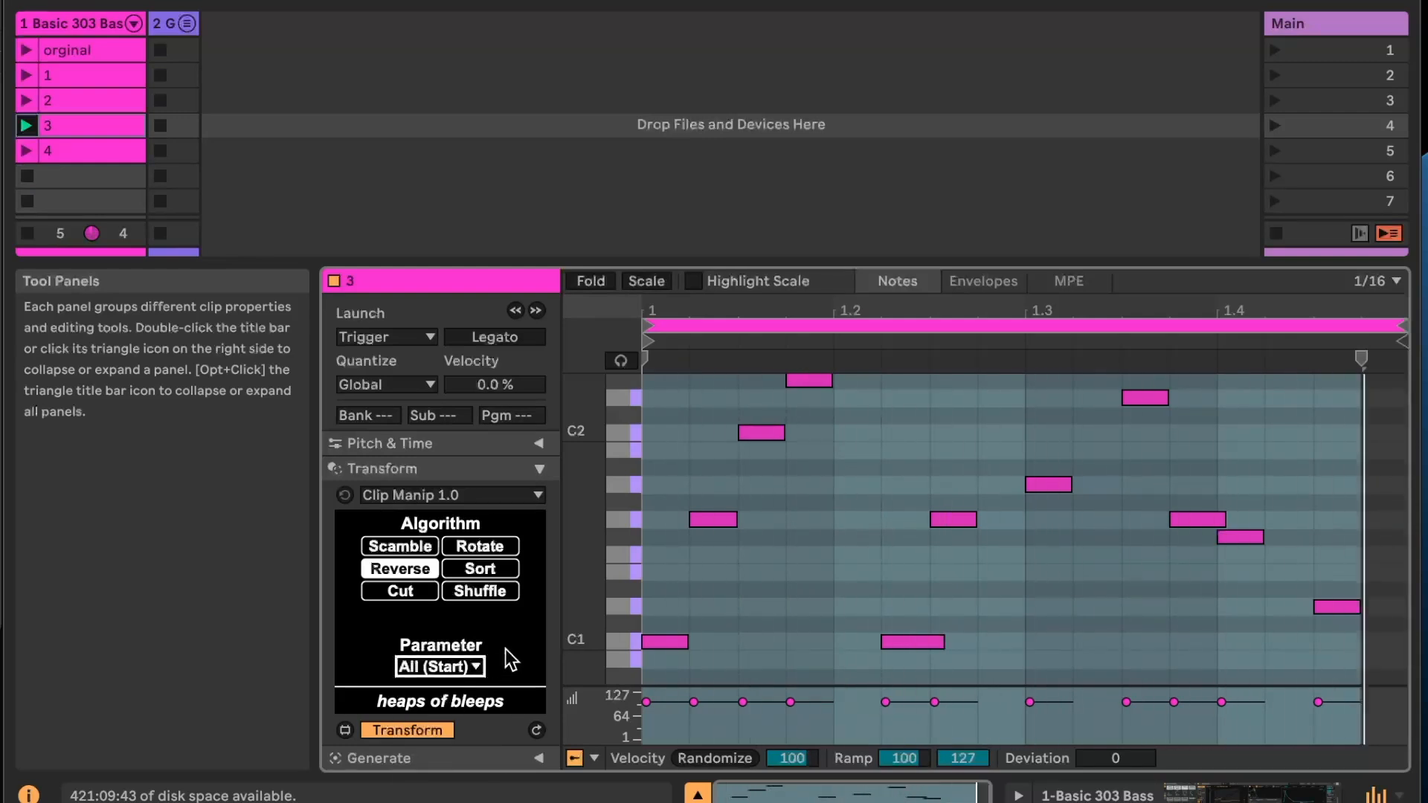
pyautogui.click(535, 730)
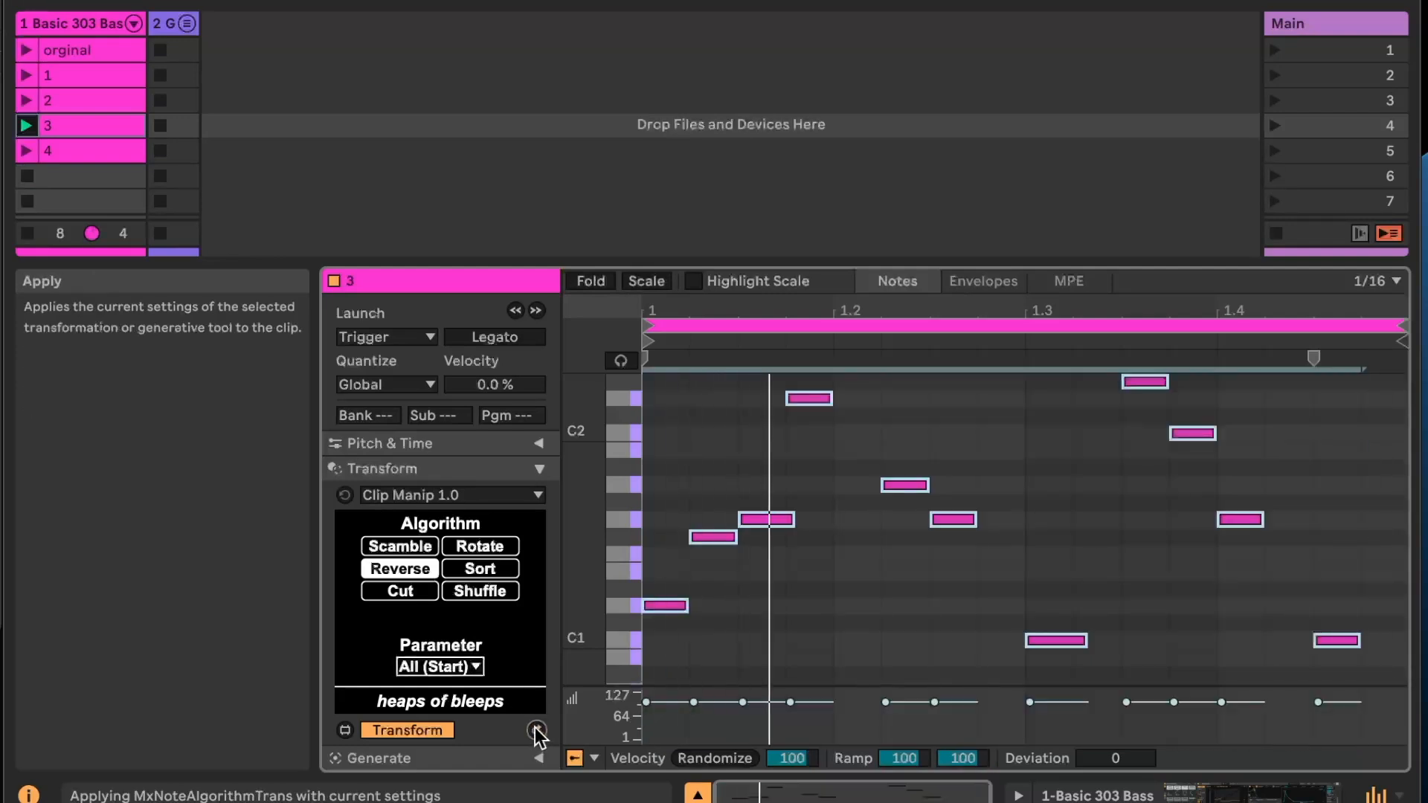
# Stop playback, try sorting clip 3's notes by Pitch in the + direction, and undo the sort
pyautogui.click(459, 571)
pyautogui.click(28, 232)
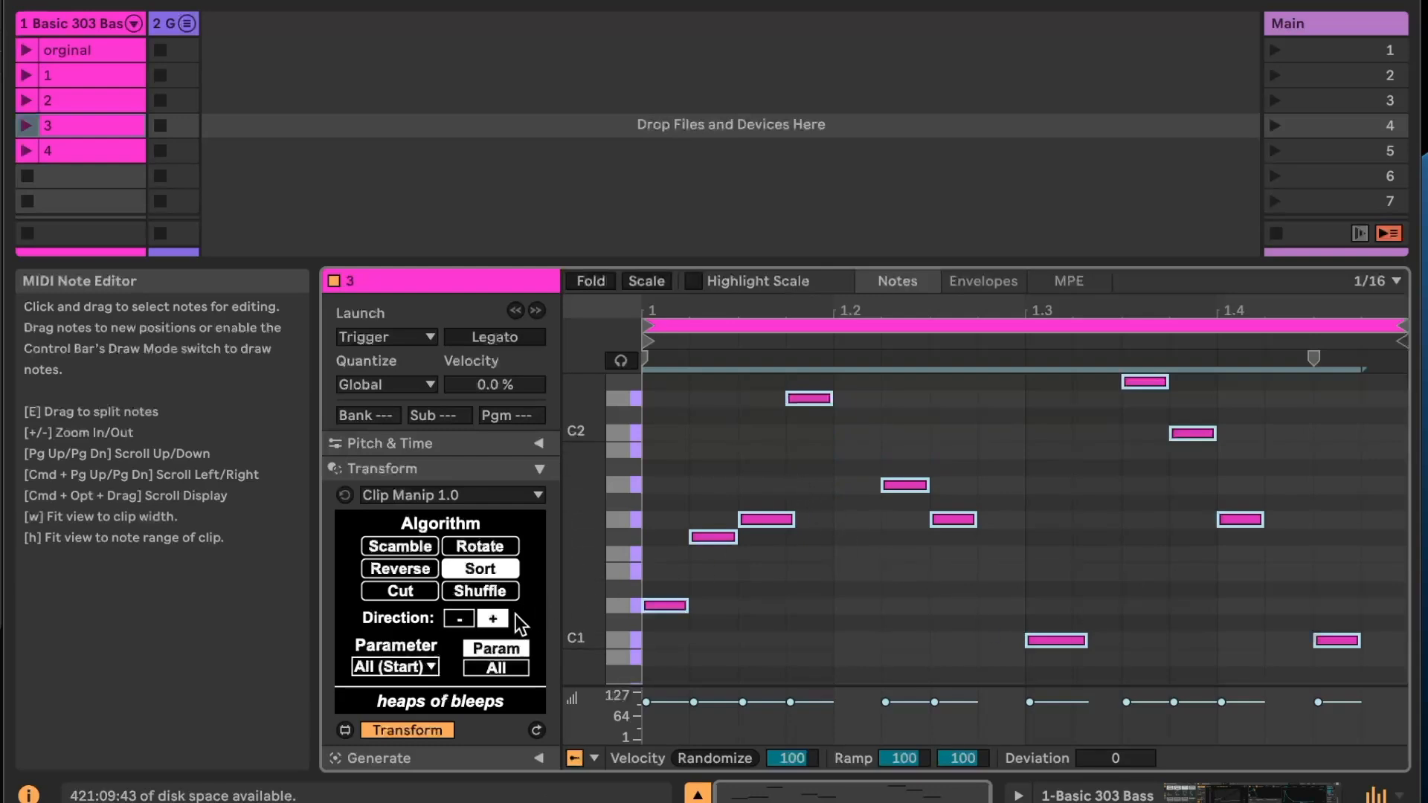
pyautogui.click(410, 669)
pyautogui.click(385, 712)
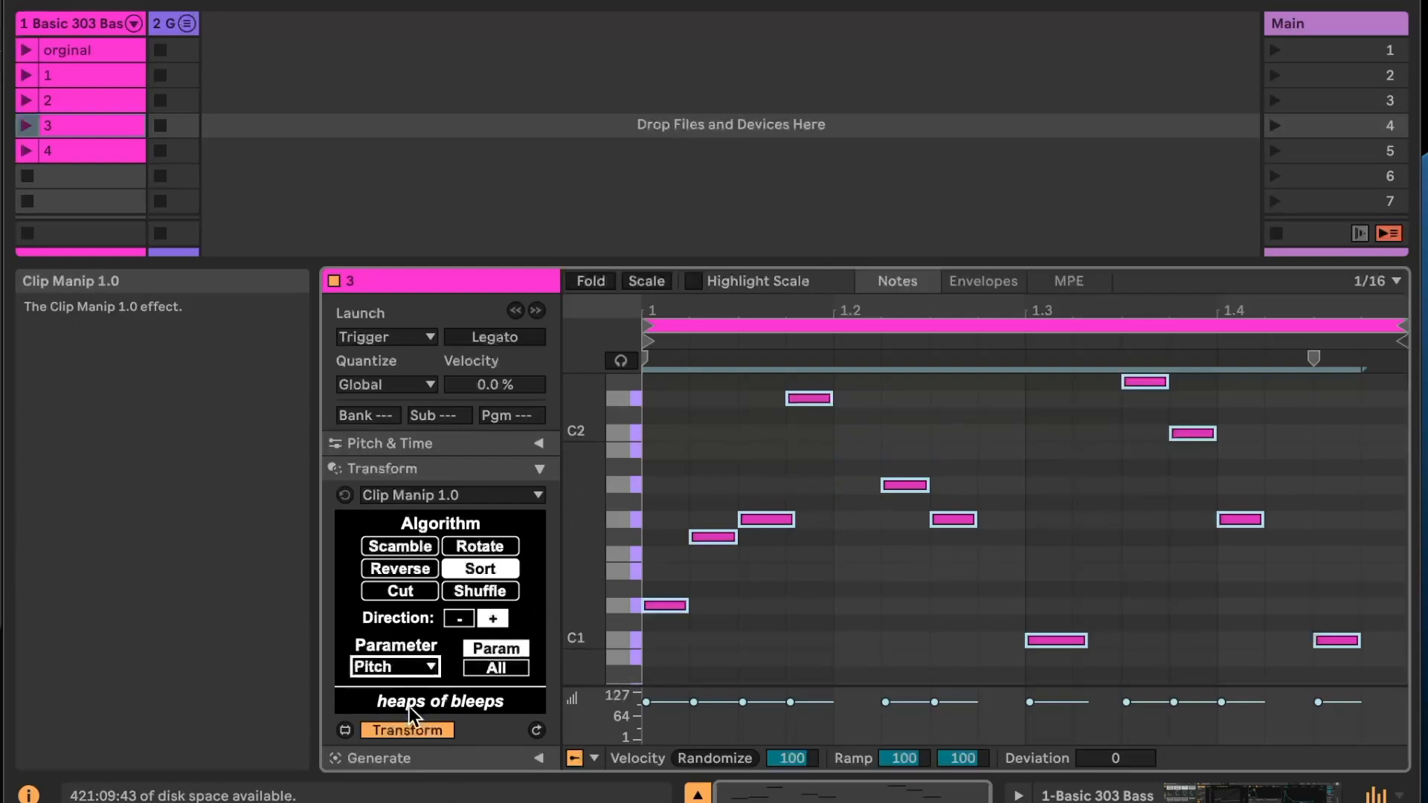
pyautogui.click(537, 733)
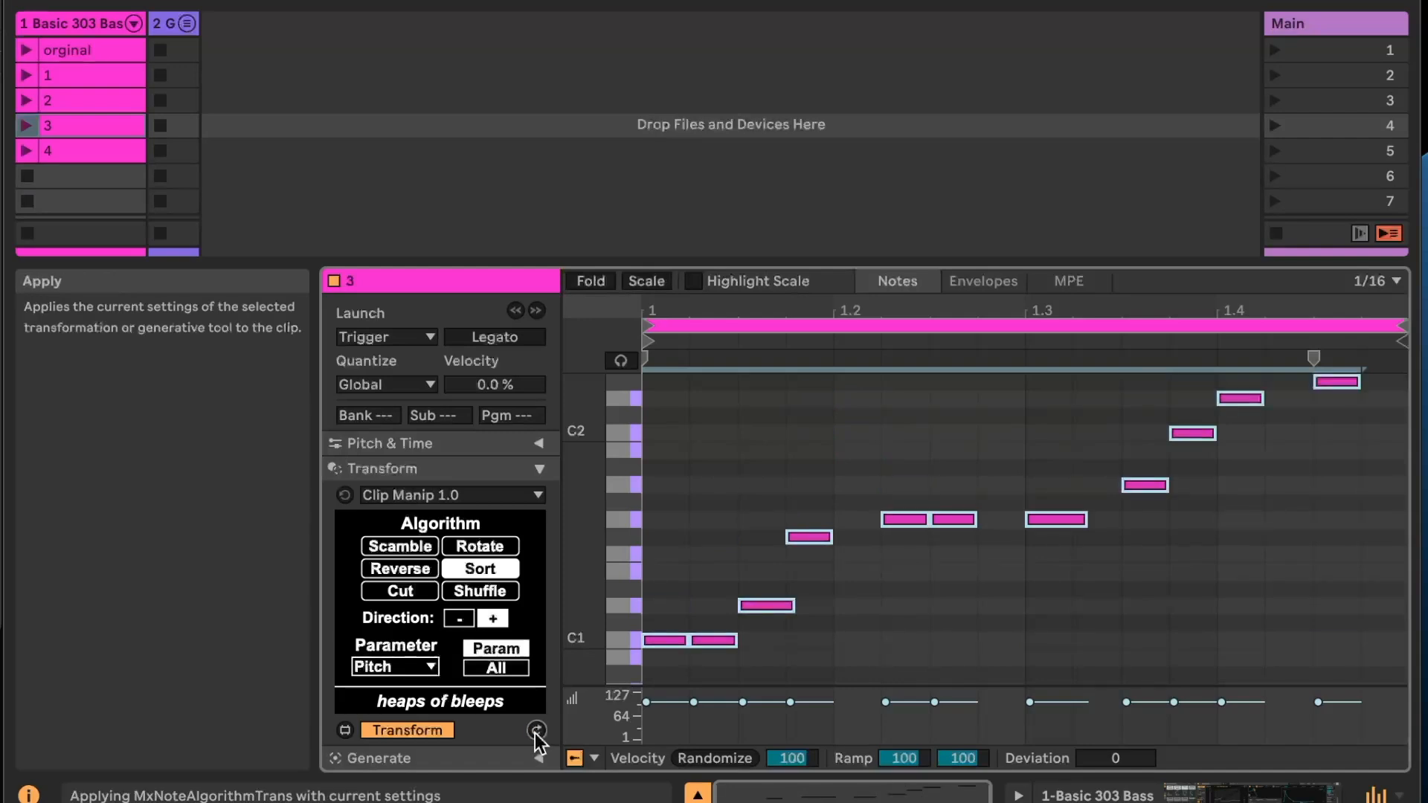
pyautogui.hotkey('ctrl', 'z')
# Sort the note durations of clip 3 from high to low (-) with only the parameter affected, while the clip plays
pyautogui.click(394, 667)
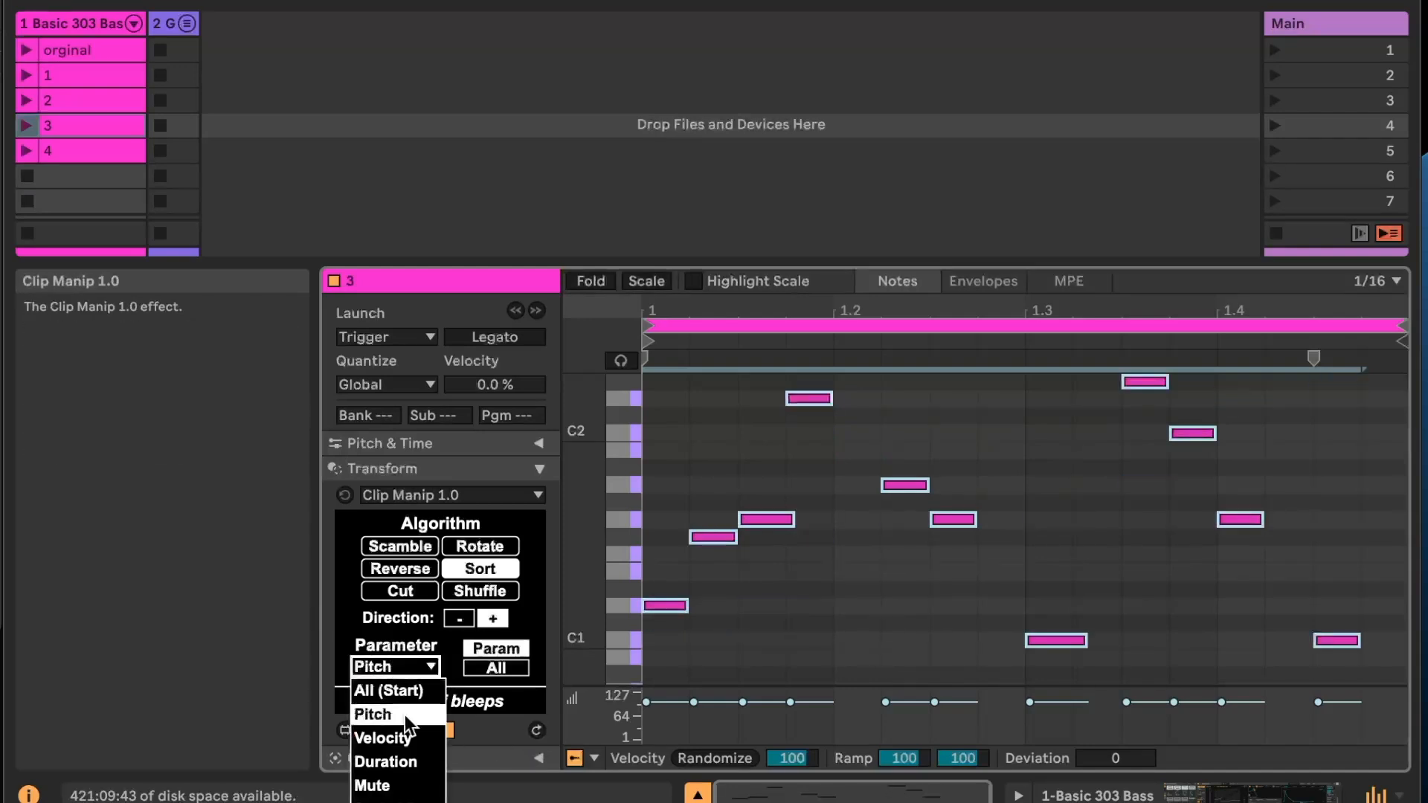
pyautogui.click(387, 762)
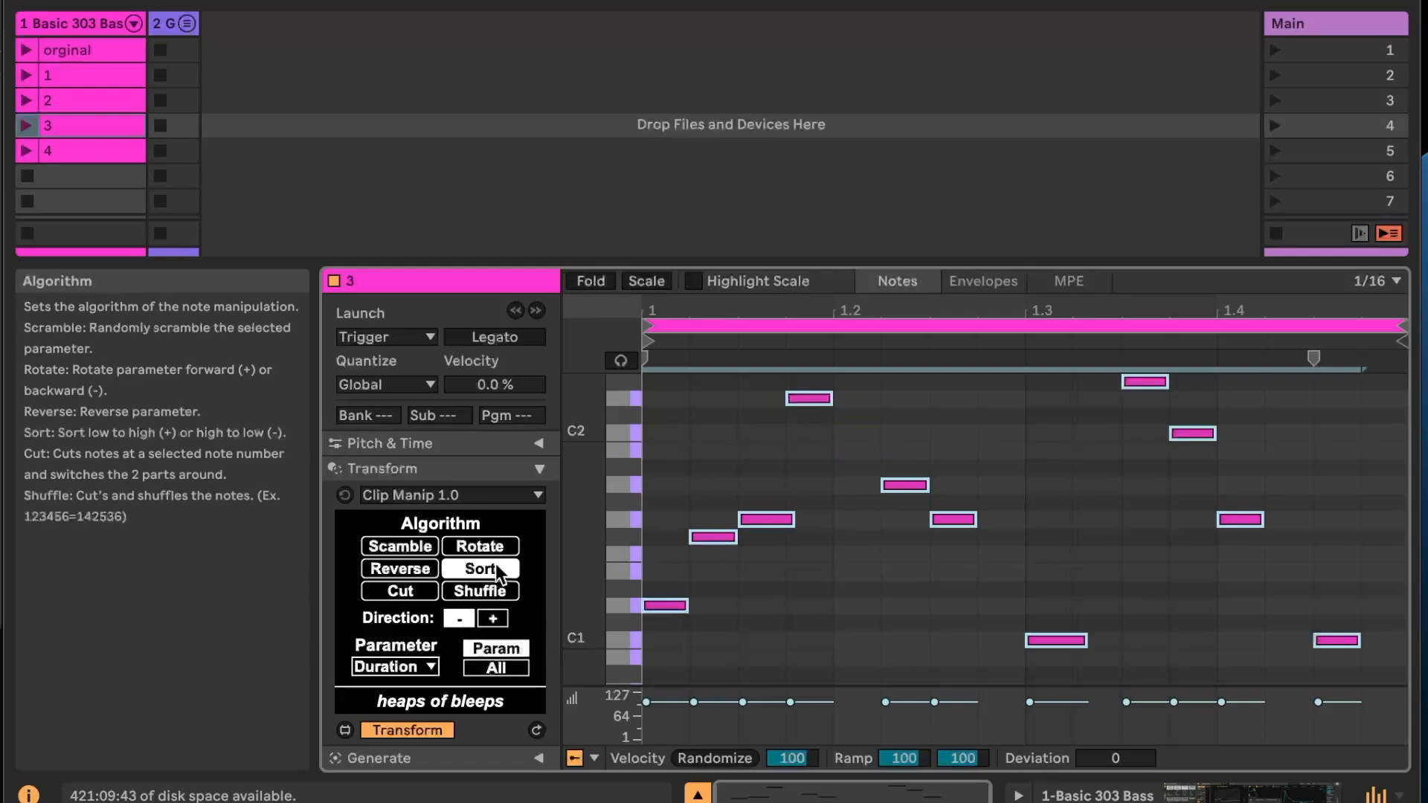
pyautogui.click(458, 619)
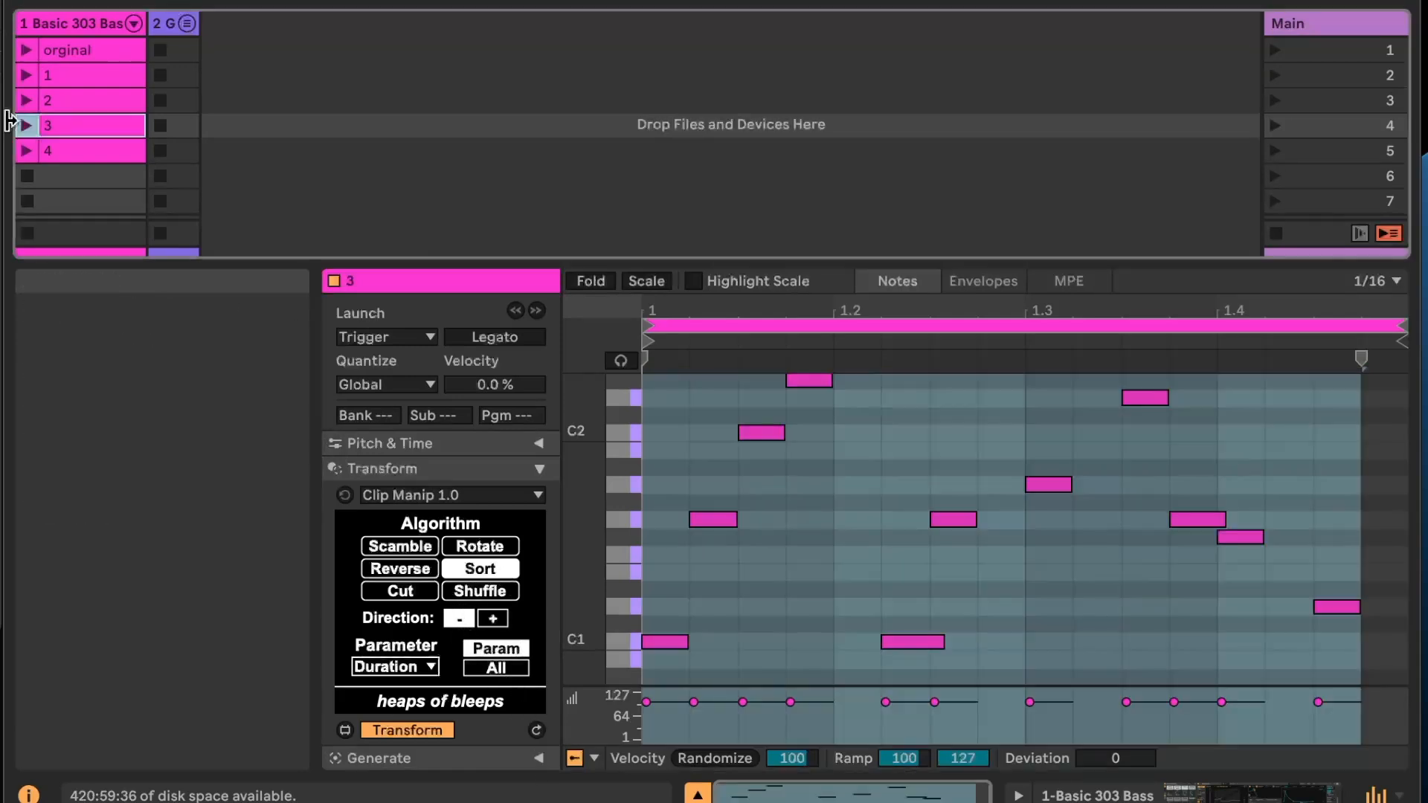
pyautogui.click(26, 125)
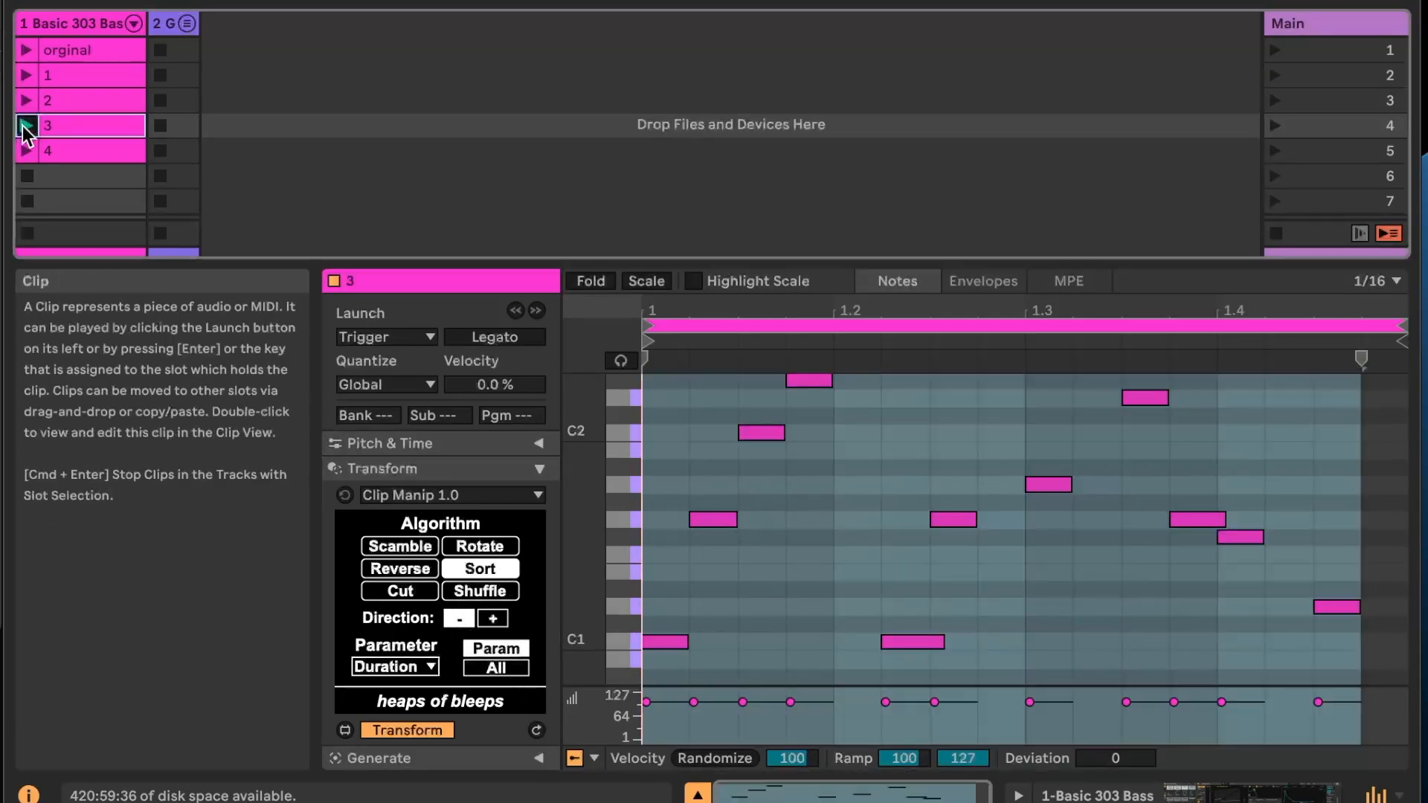
pyautogui.click(536, 729)
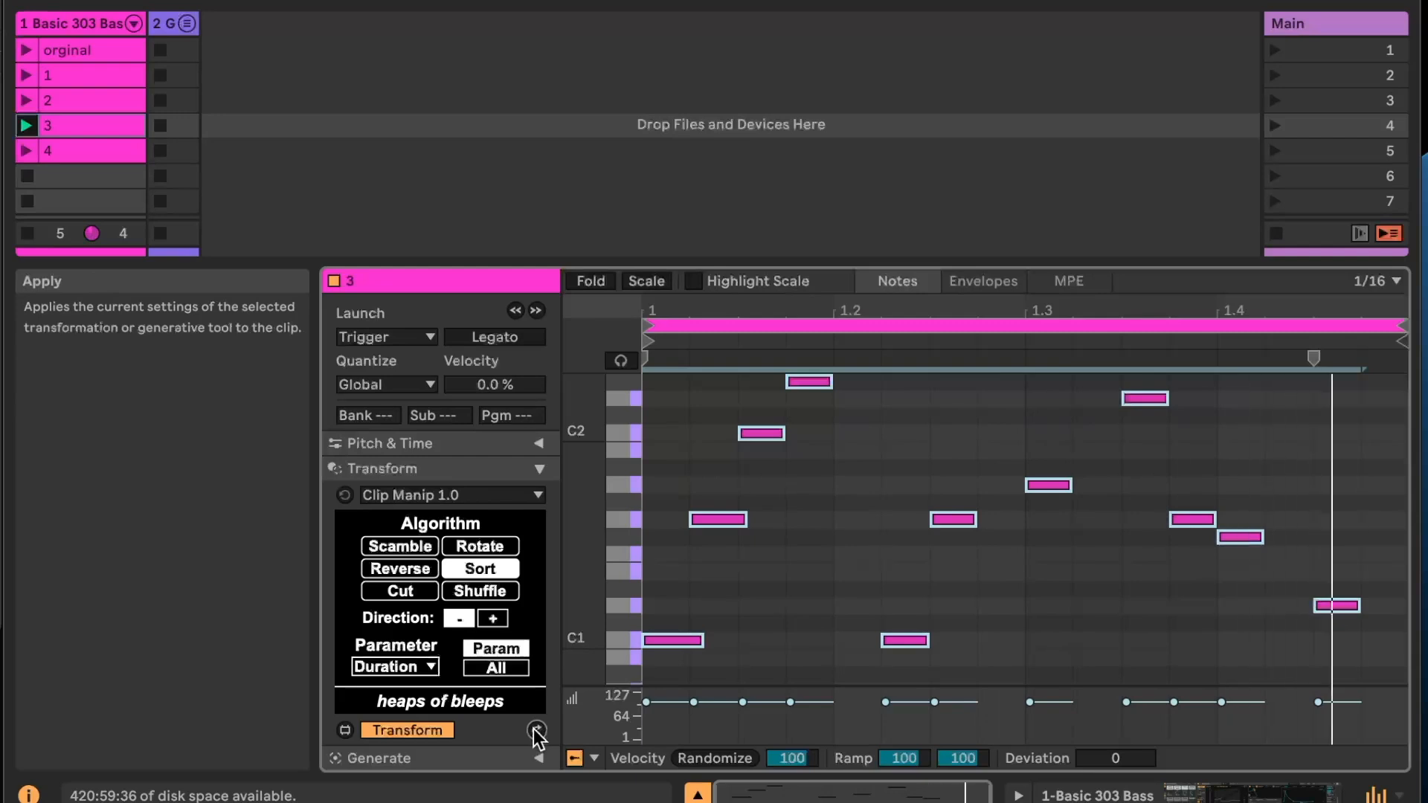
# Set the sort mode to All, stop clip 3, and undo its parameter-only duration sort
pyautogui.click(534, 730)
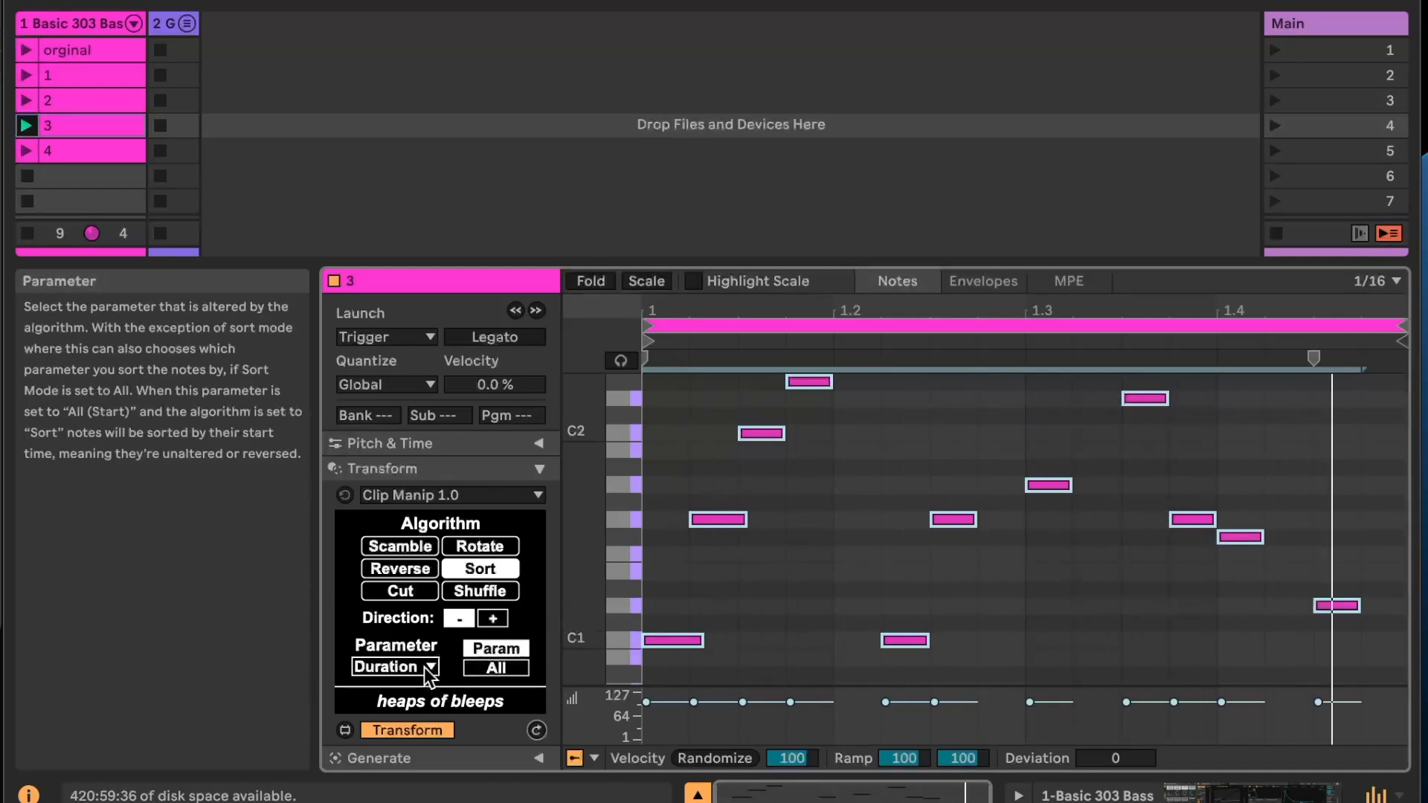
pyautogui.click(485, 668)
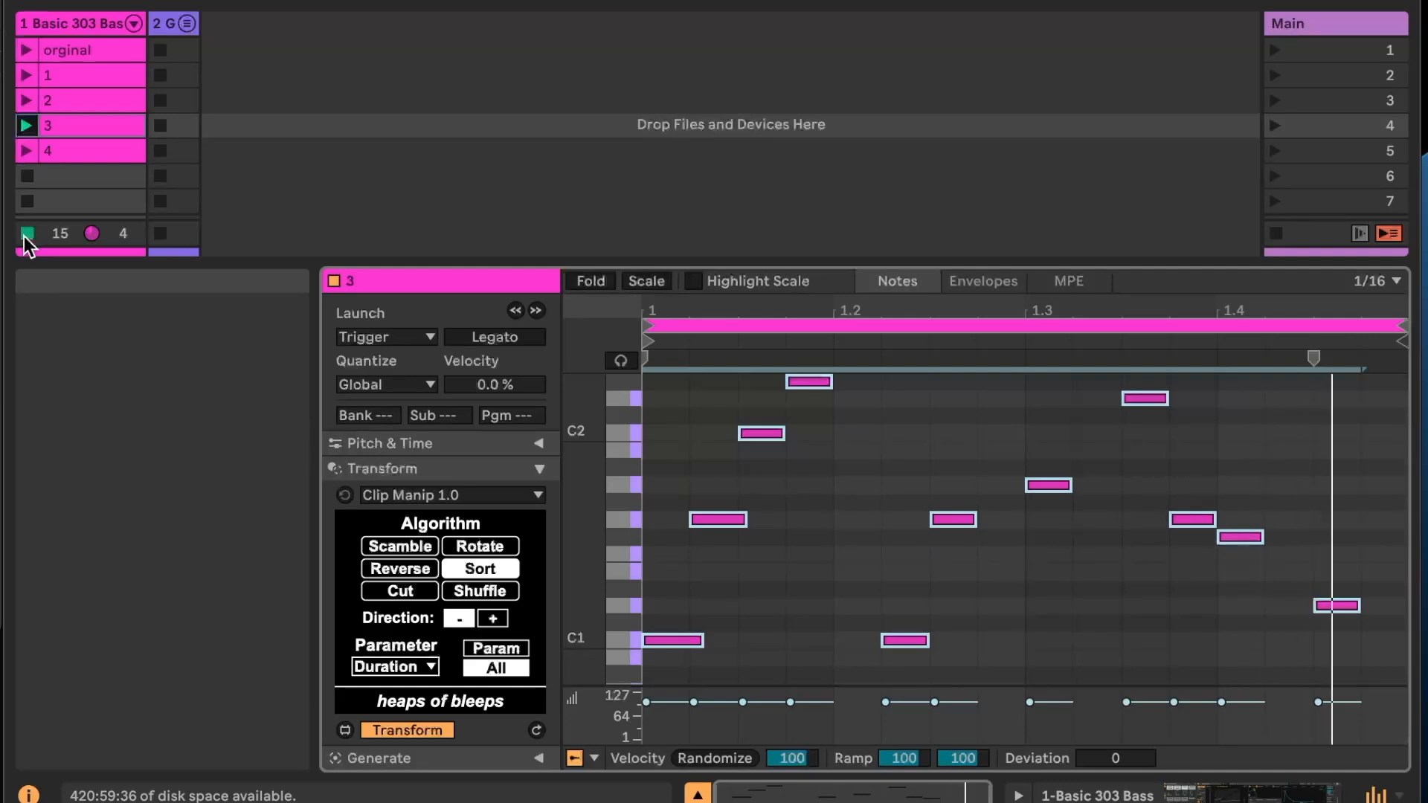
pyautogui.click(27, 232)
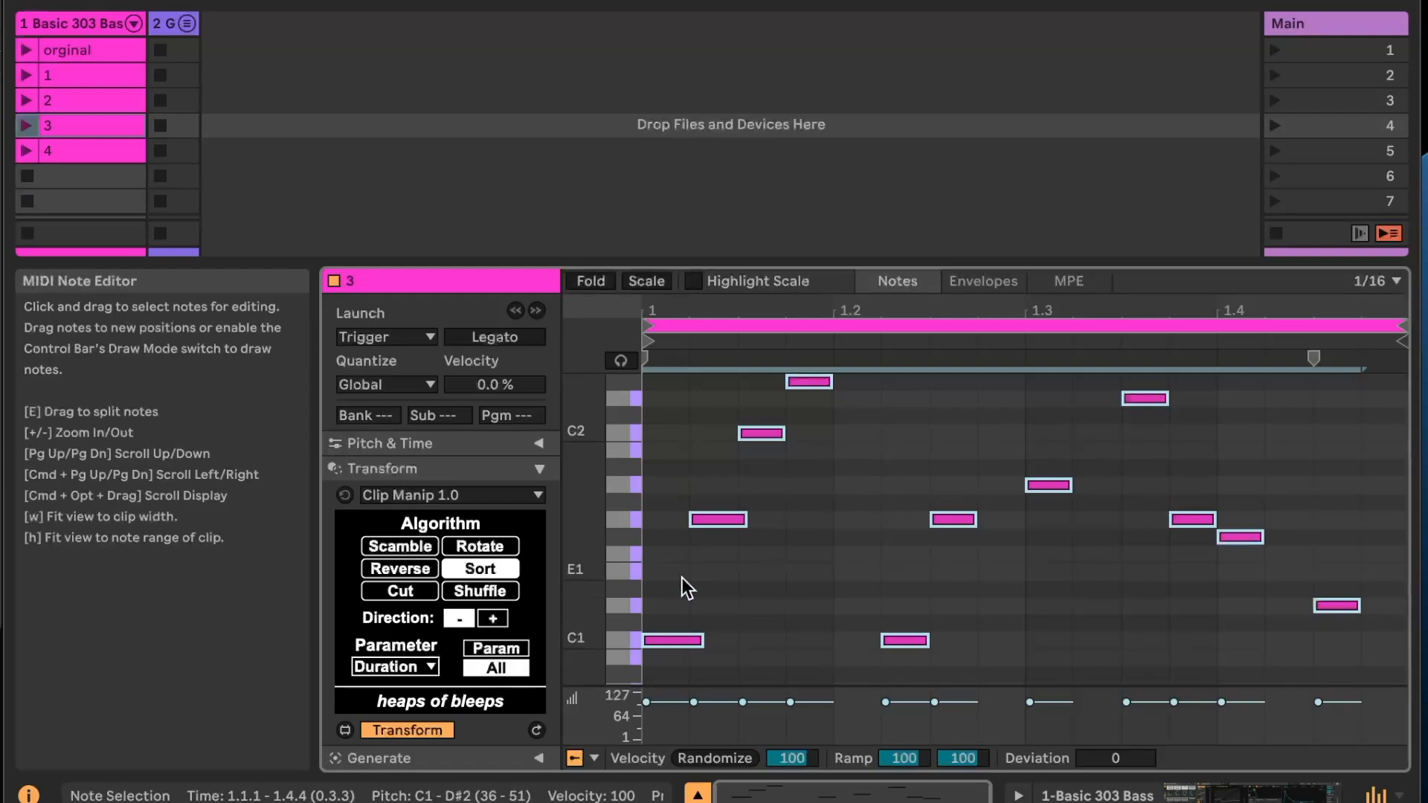
pyautogui.press('super+z')
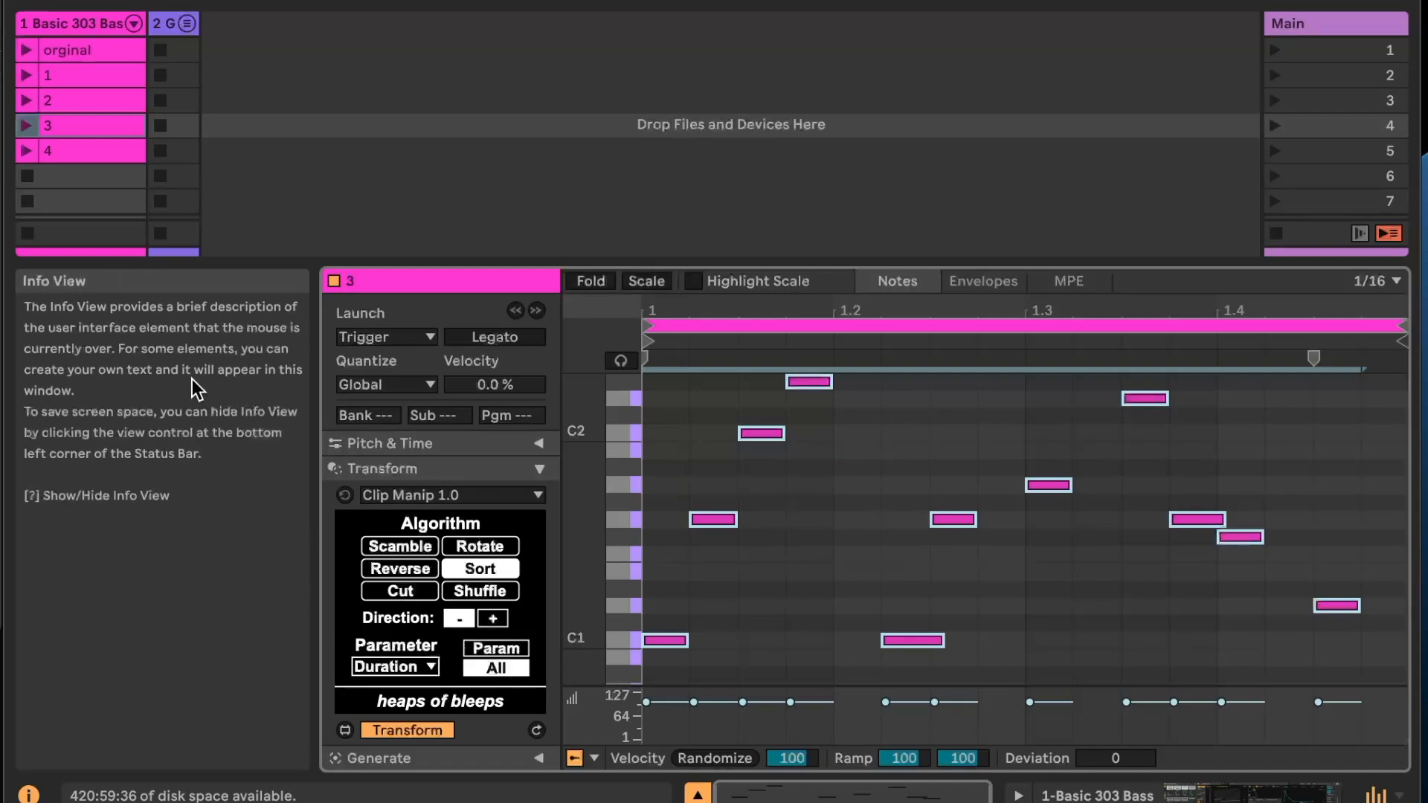
# Launch clip 3 and sort its whole notes by Duration in the - direction with the sort mode All
pyautogui.click(28, 126)
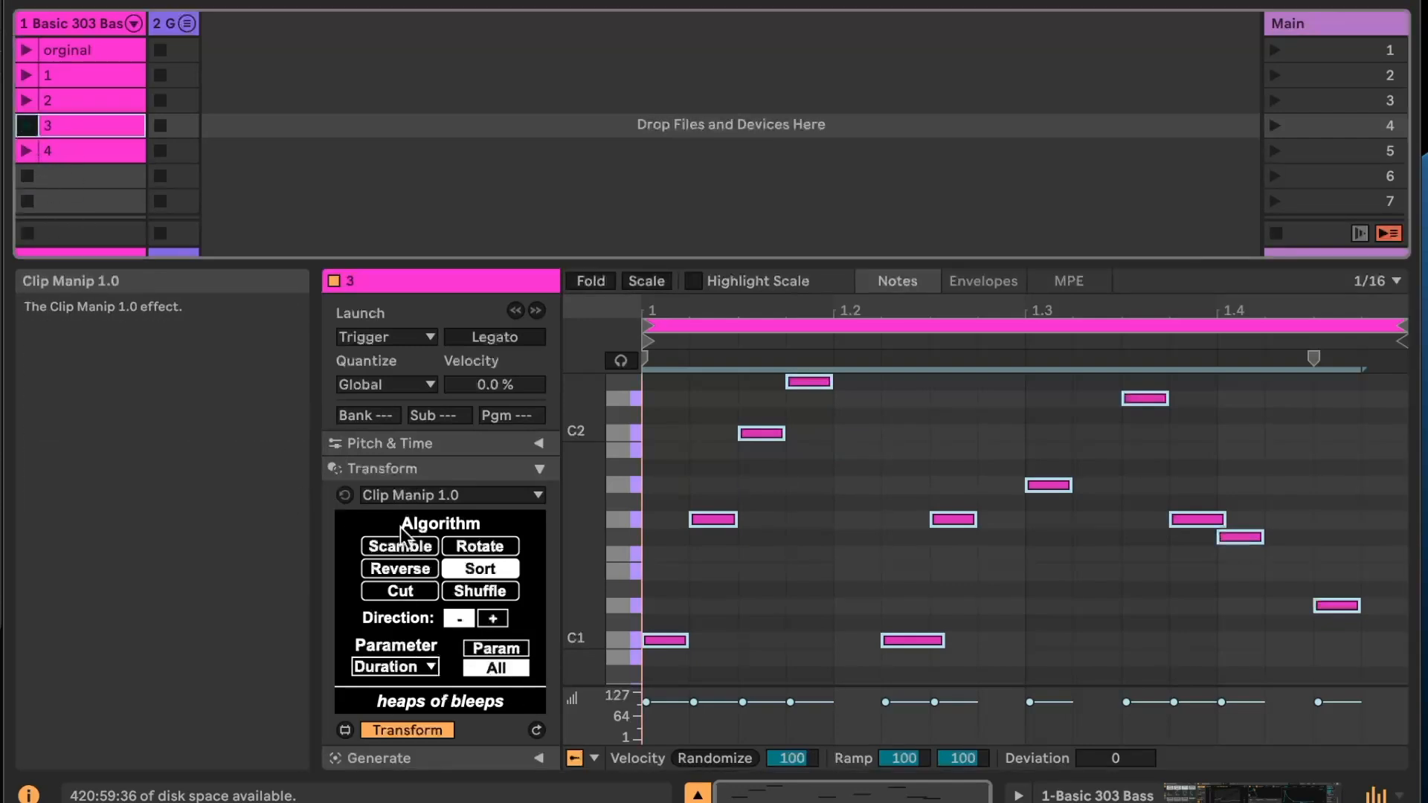
pyautogui.click(533, 725)
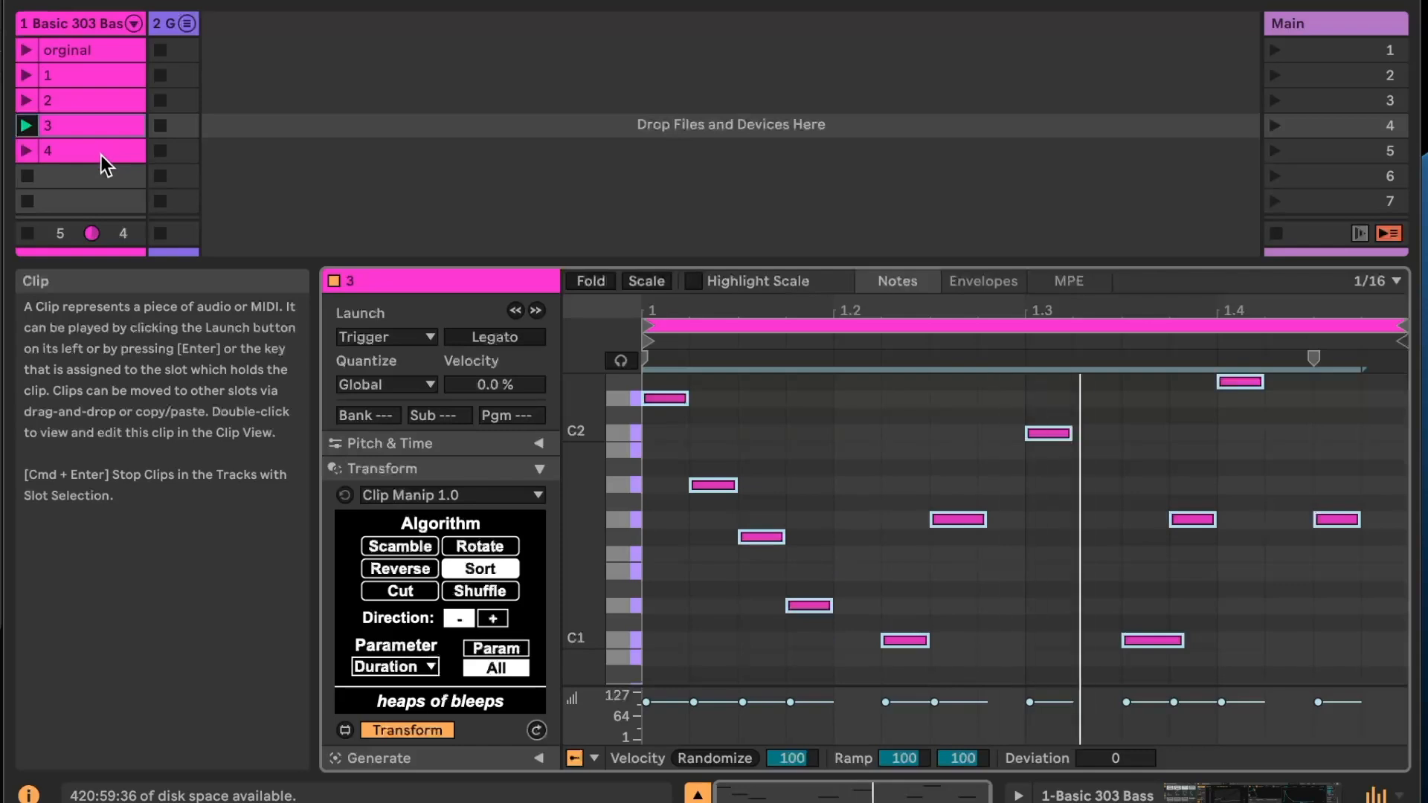
# Apply the Cut algorithm to all notes of clip 4 with Cut At 5 and parameter All (Start), and play the result
pyautogui.click(69, 152)
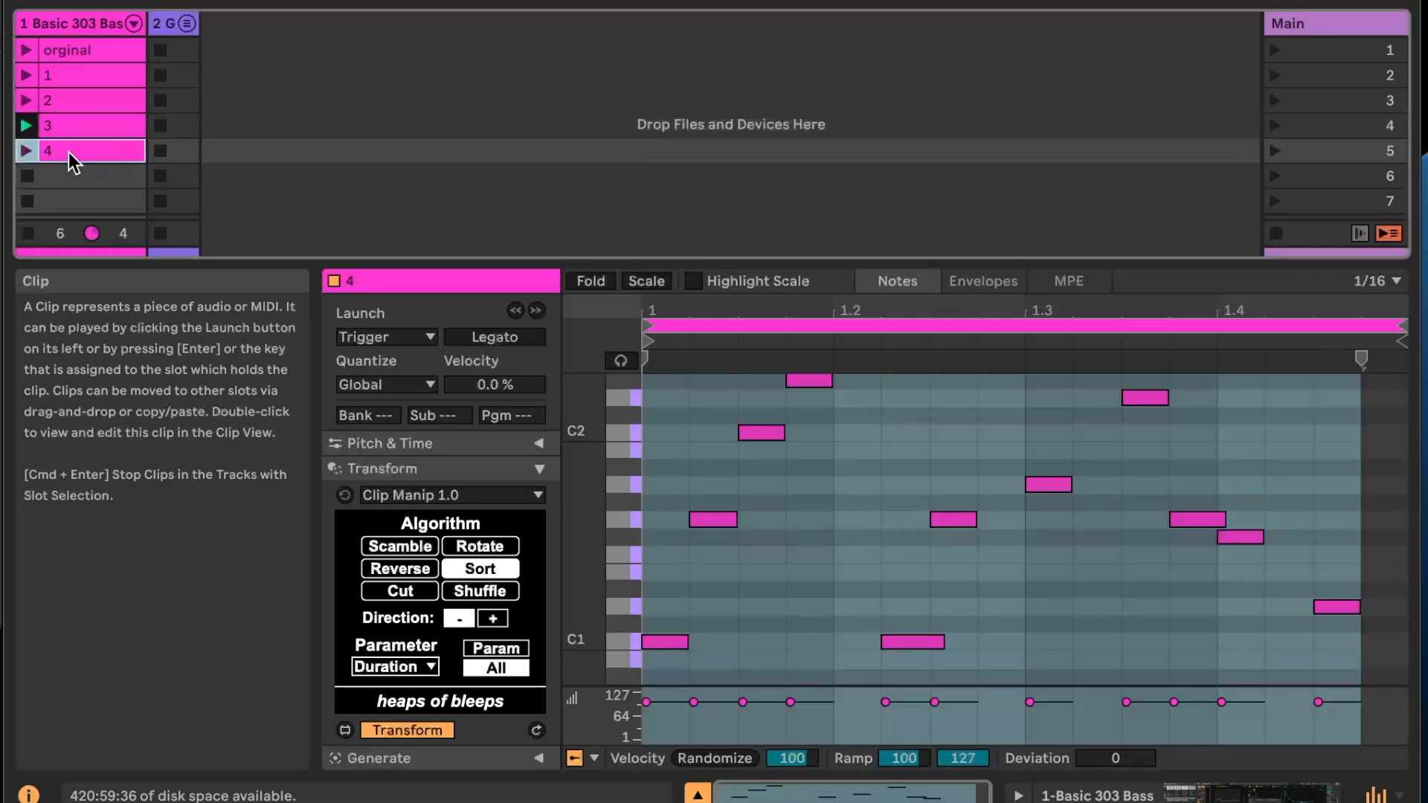
pyautogui.click(29, 149)
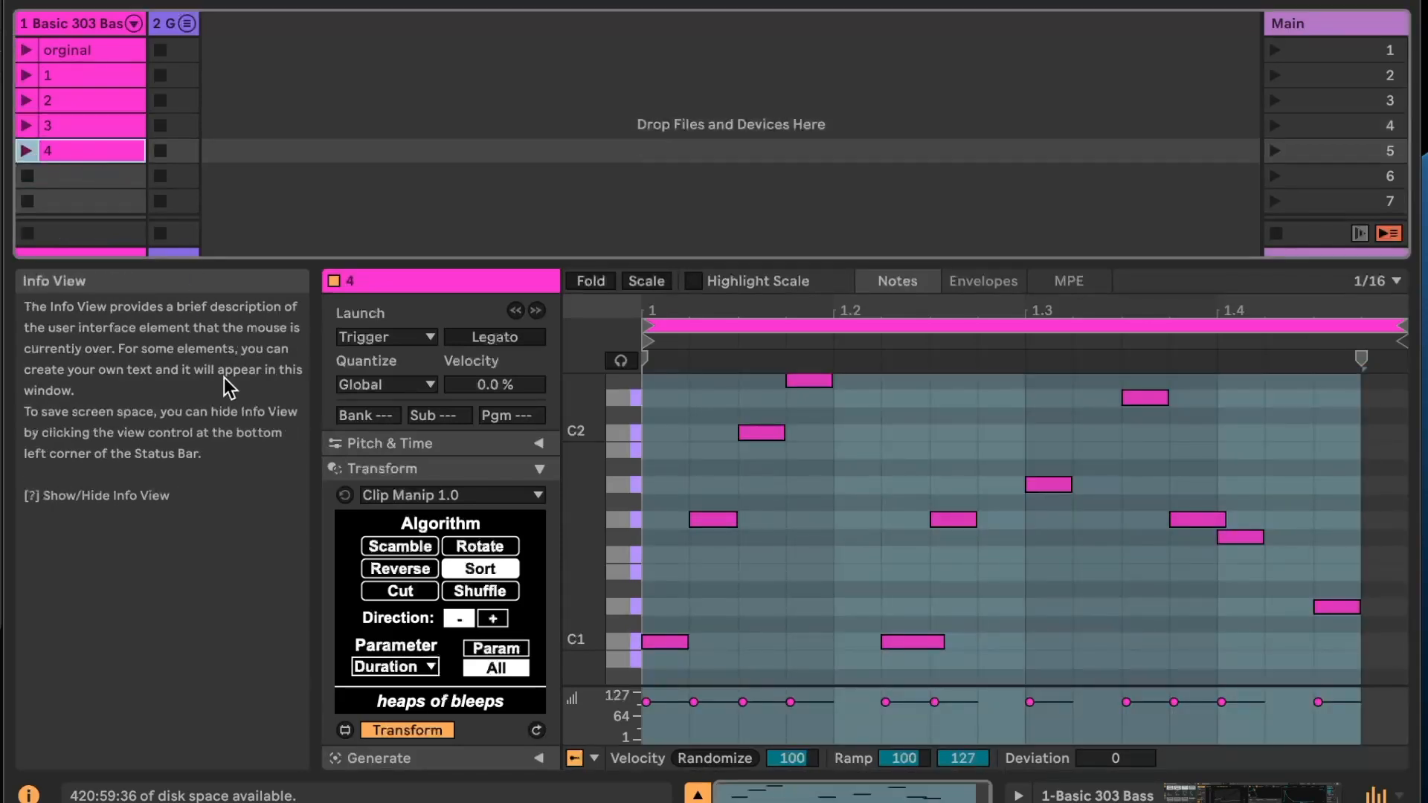
pyautogui.click(401, 592)
pyautogui.hotkey('ctrl', 'a')
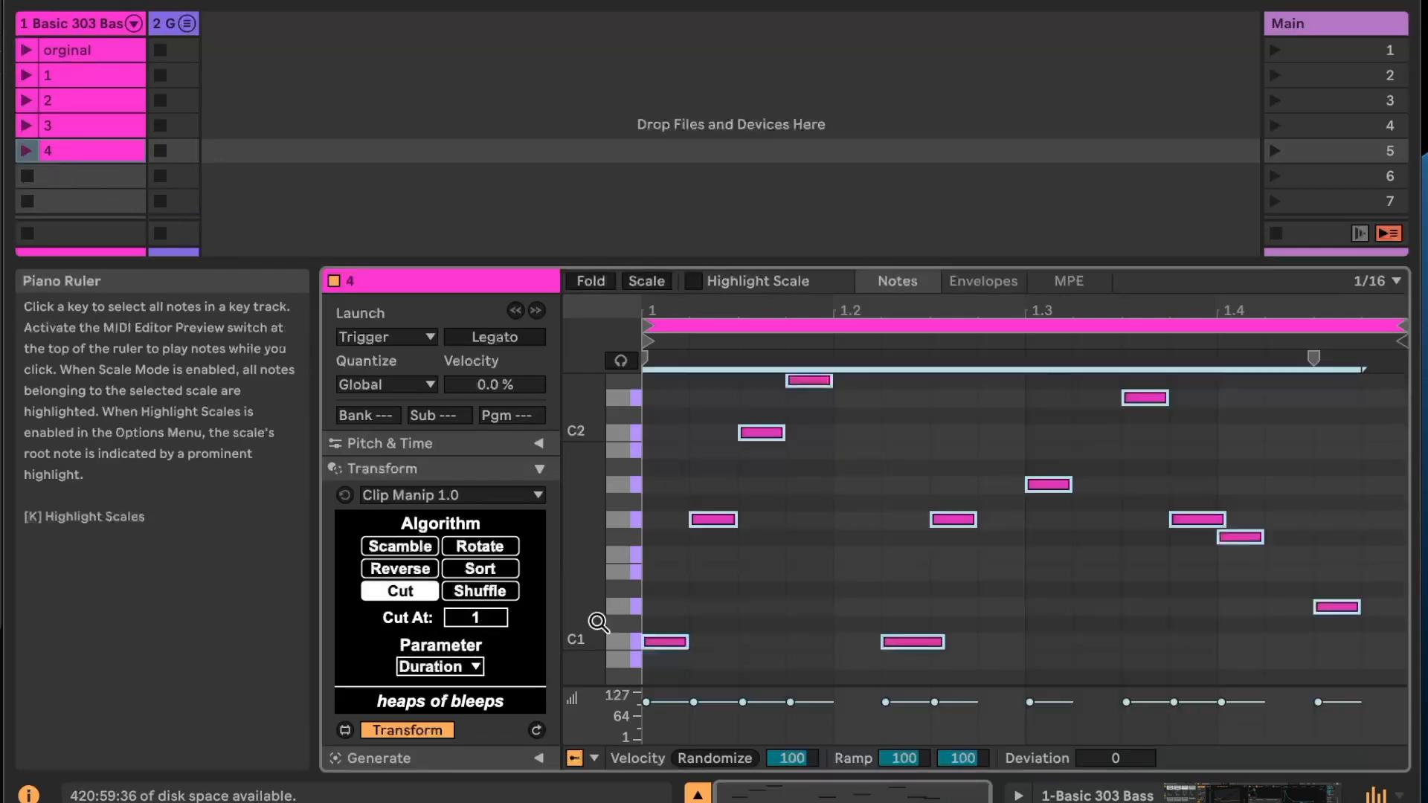
pyautogui.click(479, 617)
pyautogui.write('5')
pyautogui.click(537, 731)
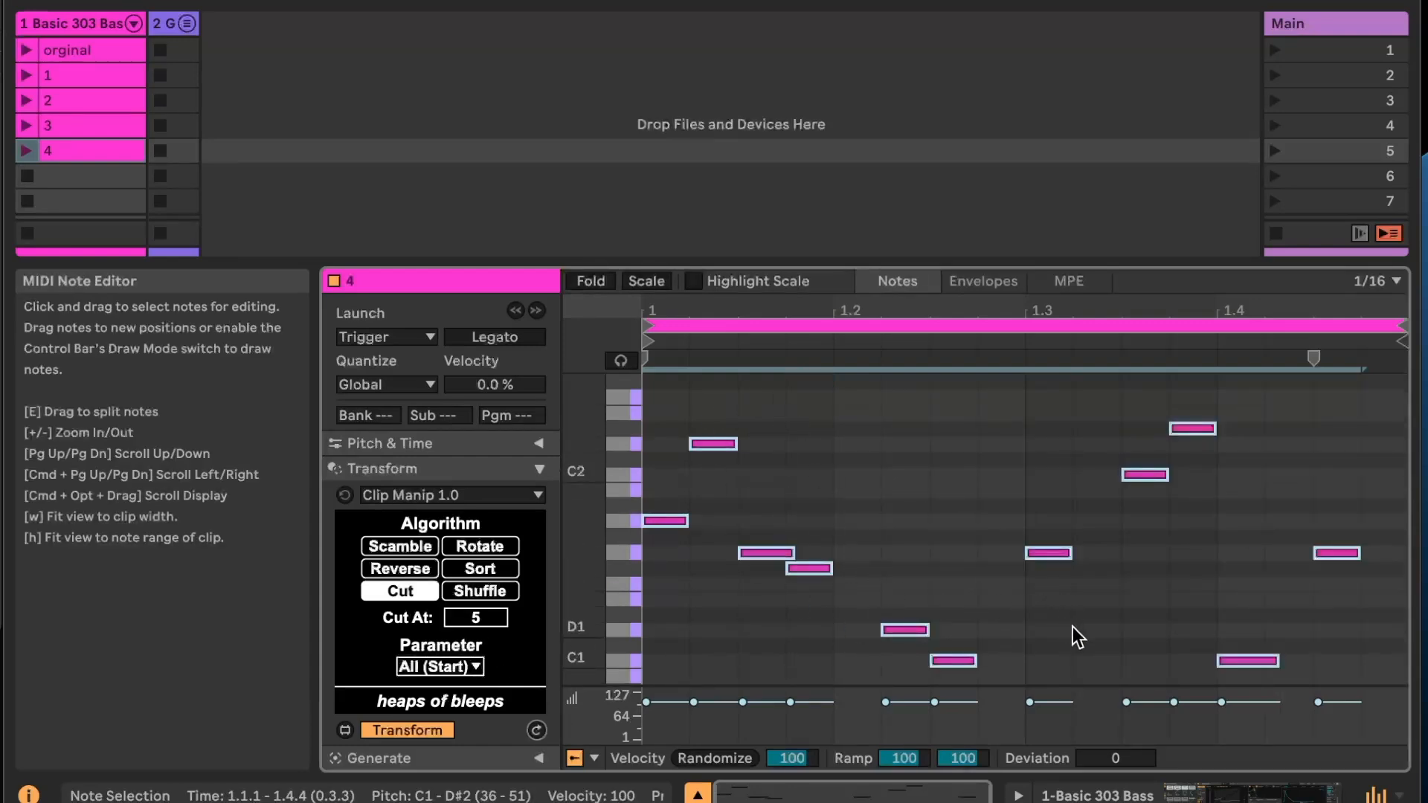
pyautogui.click(25, 150)
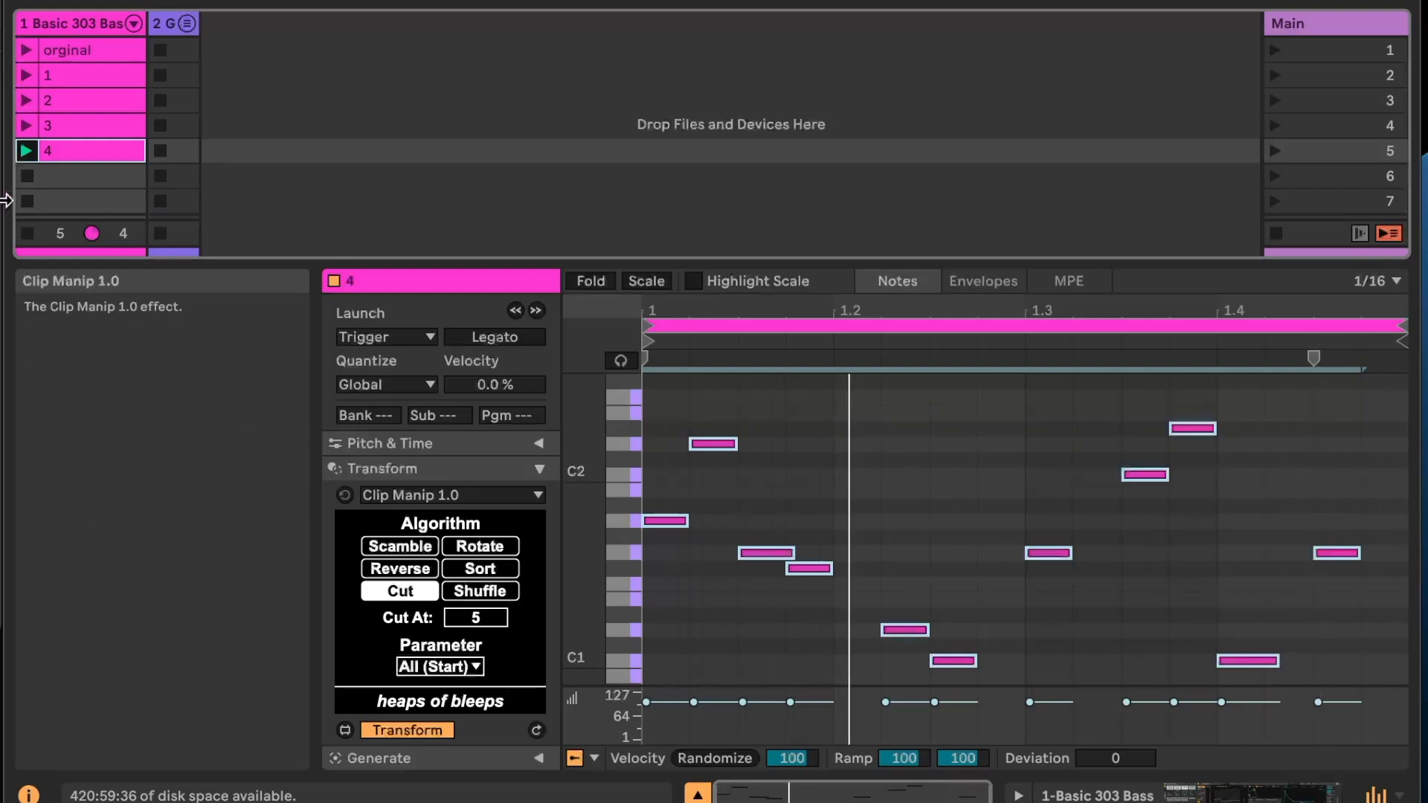
pyautogui.click(29, 231)
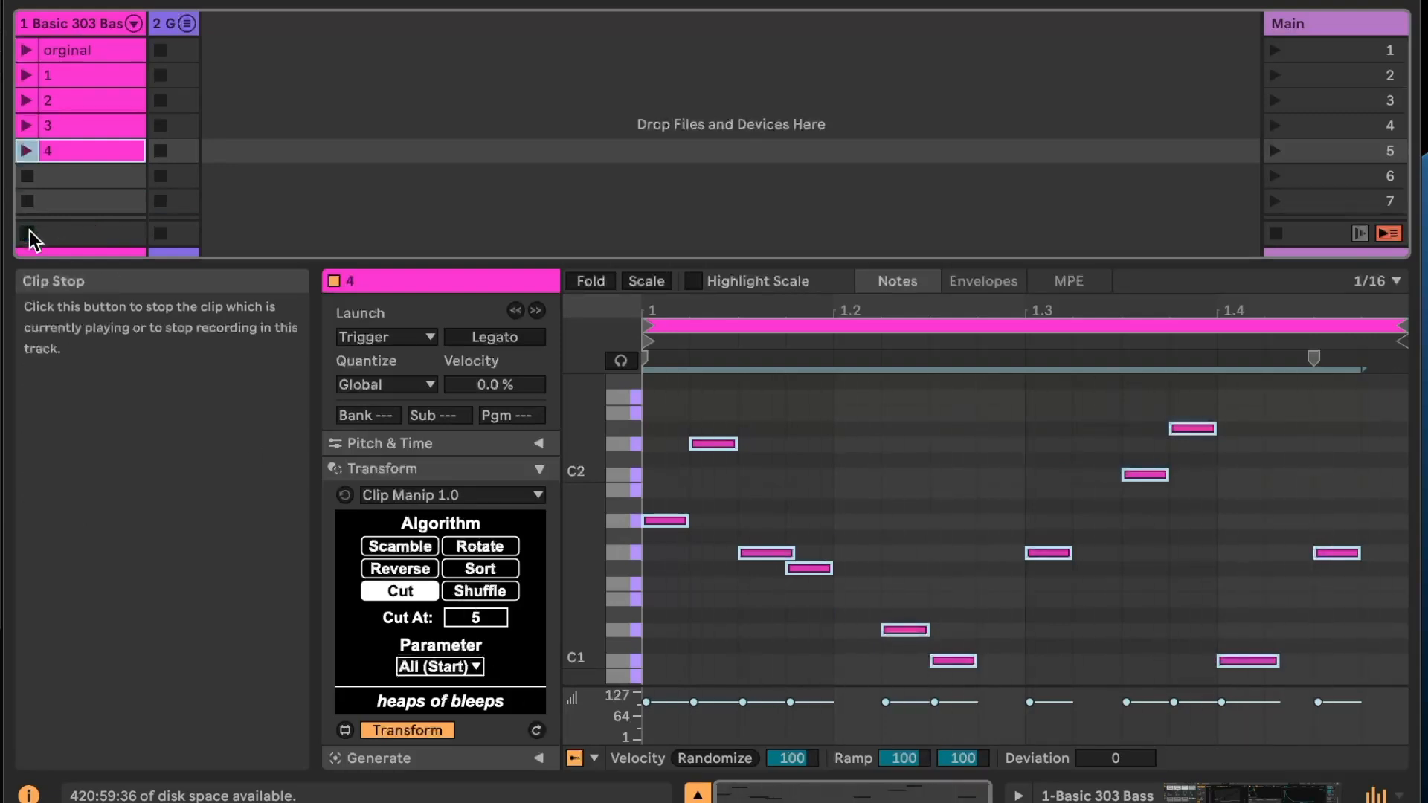
# Apply the Shuffle algorithm to clip 4 with the parameter All (Start), and launch the clip
pyautogui.click(467, 592)
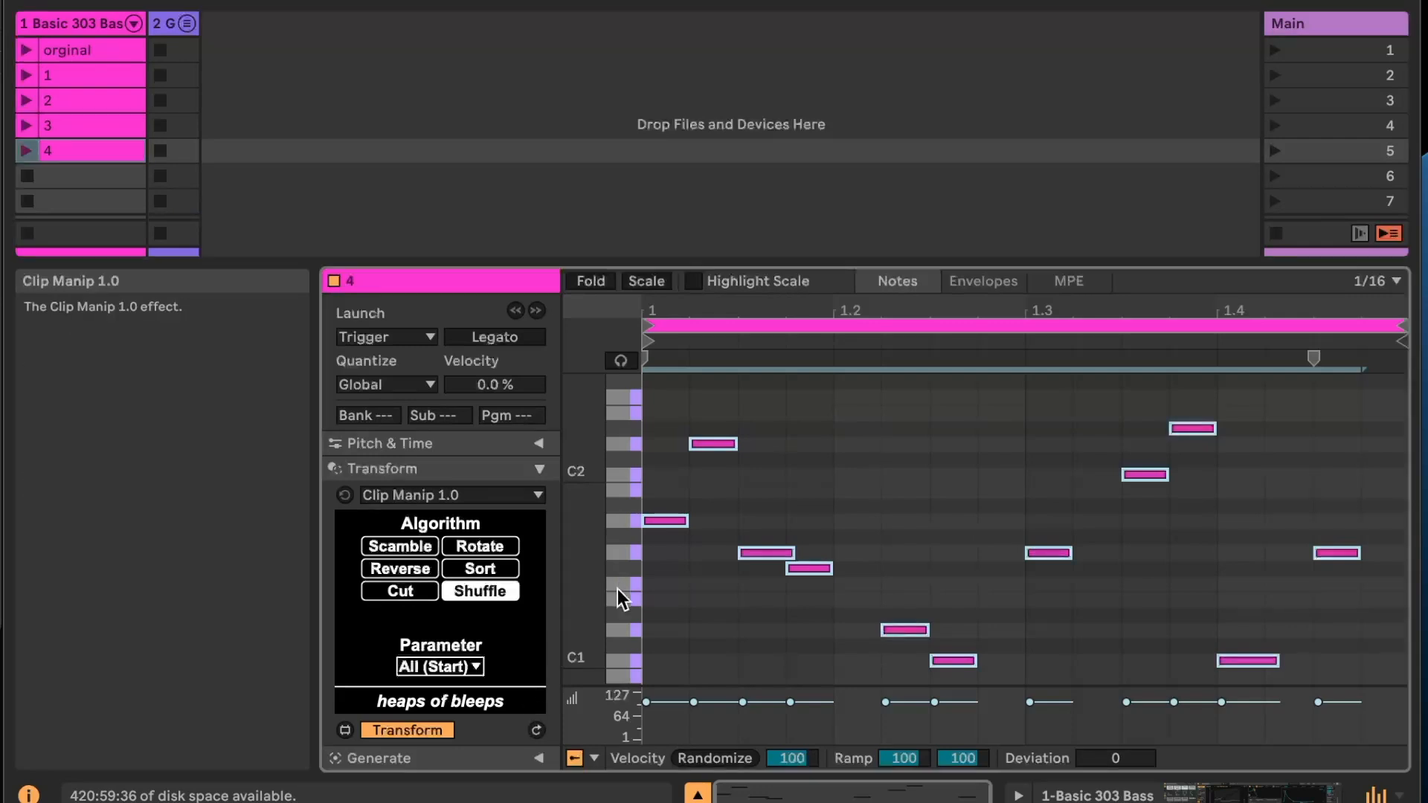
pyautogui.click(535, 729)
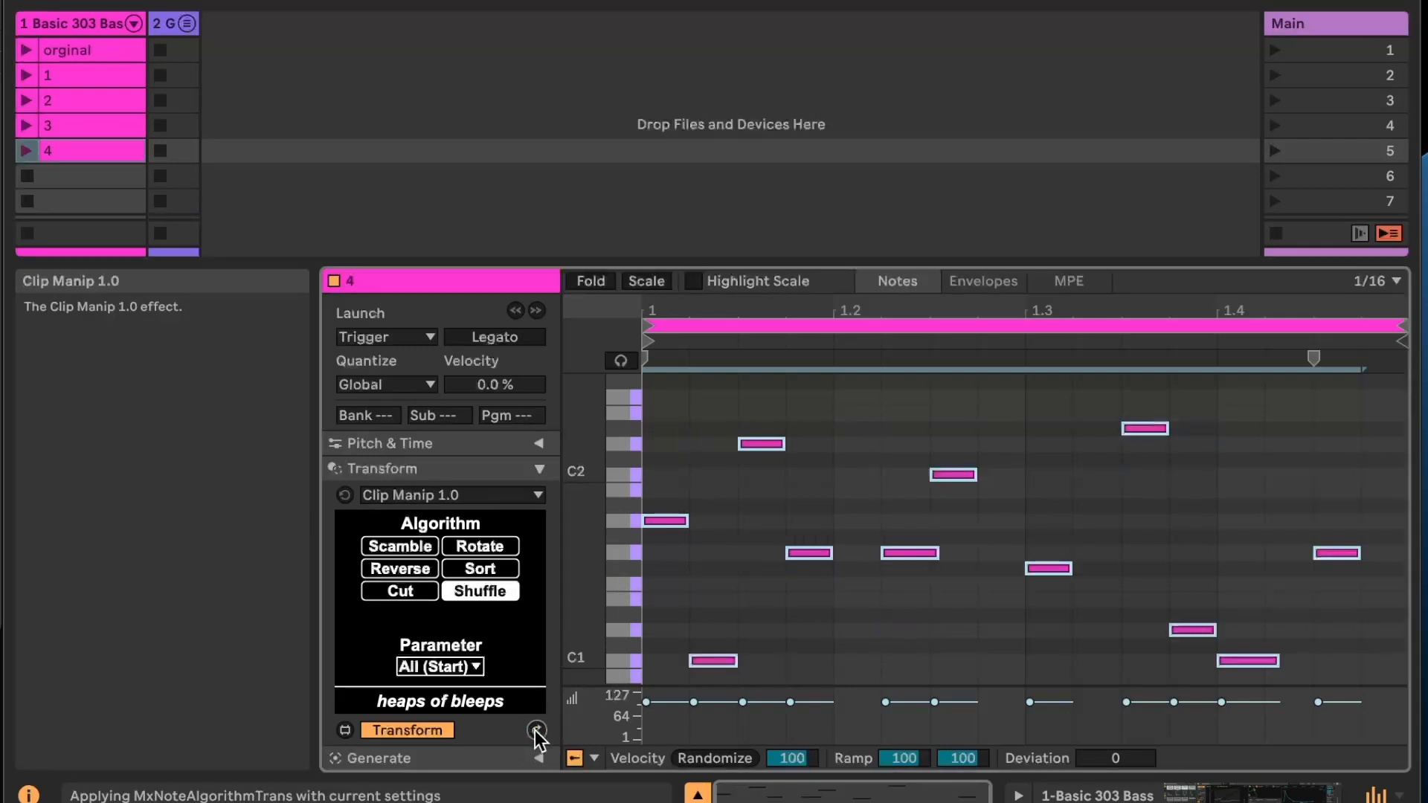
pyautogui.click(26, 150)
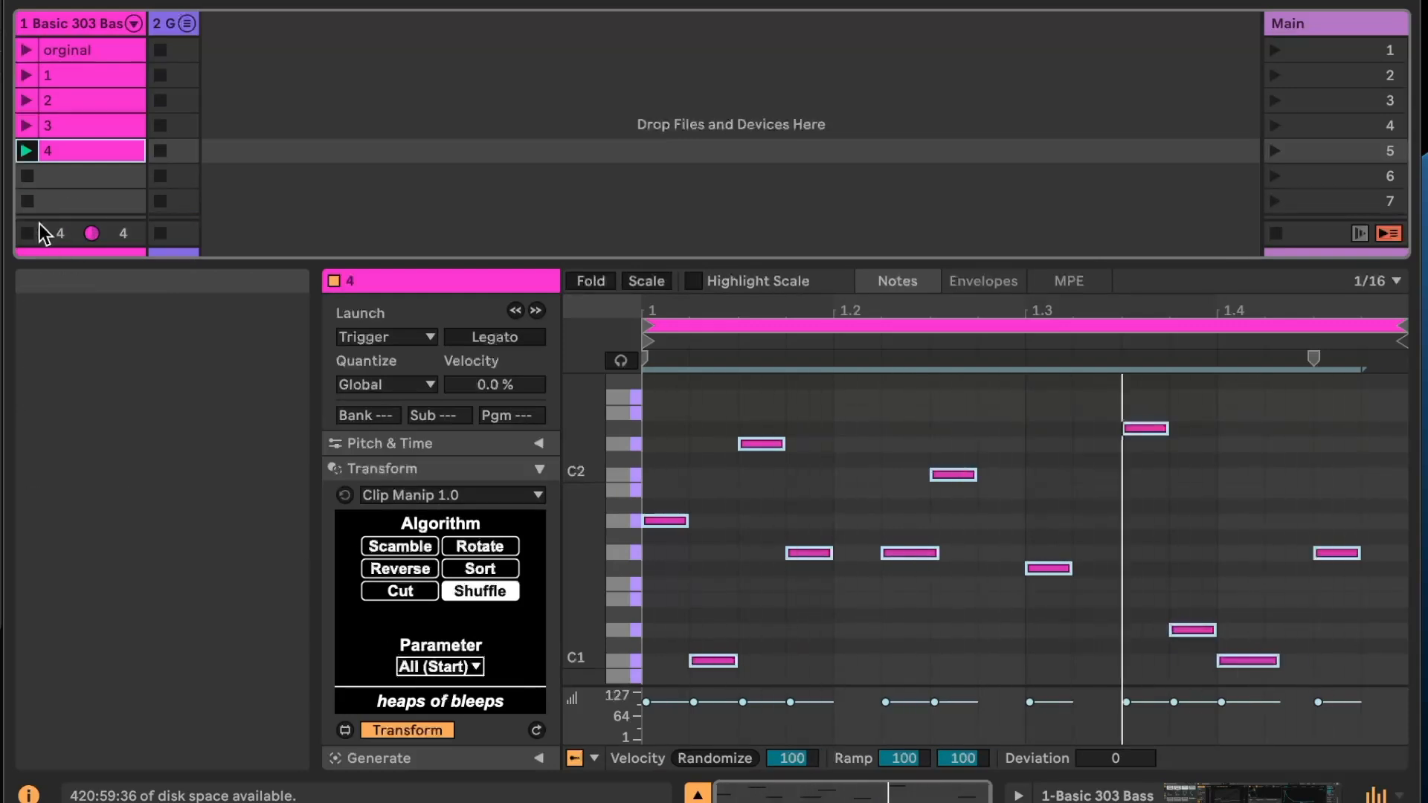
# Play the orginal clip and clips 1, 2, 3 and 4 in turn to compare them, and stop playback
pyautogui.click(33, 52)
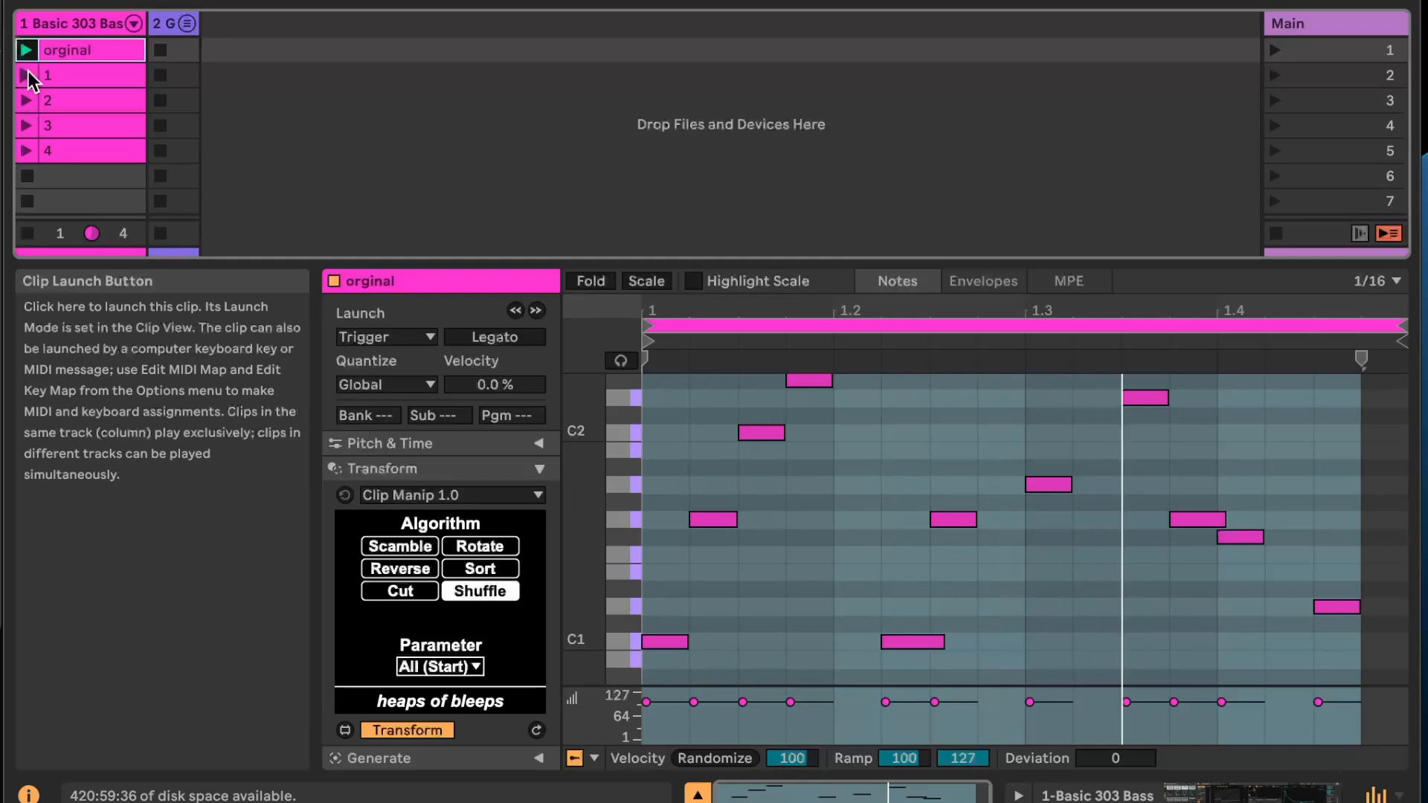
pyautogui.click(29, 70)
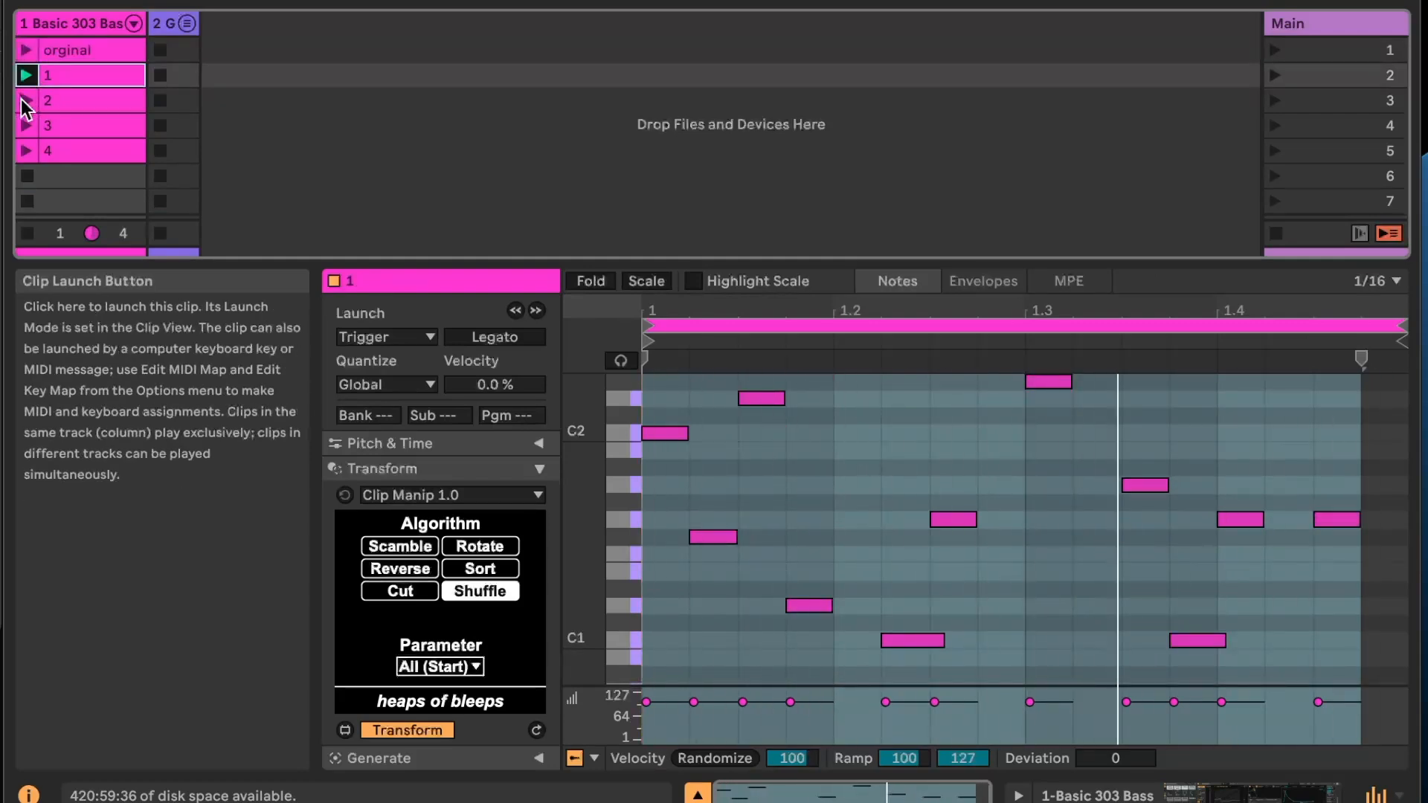
pyautogui.click(22, 101)
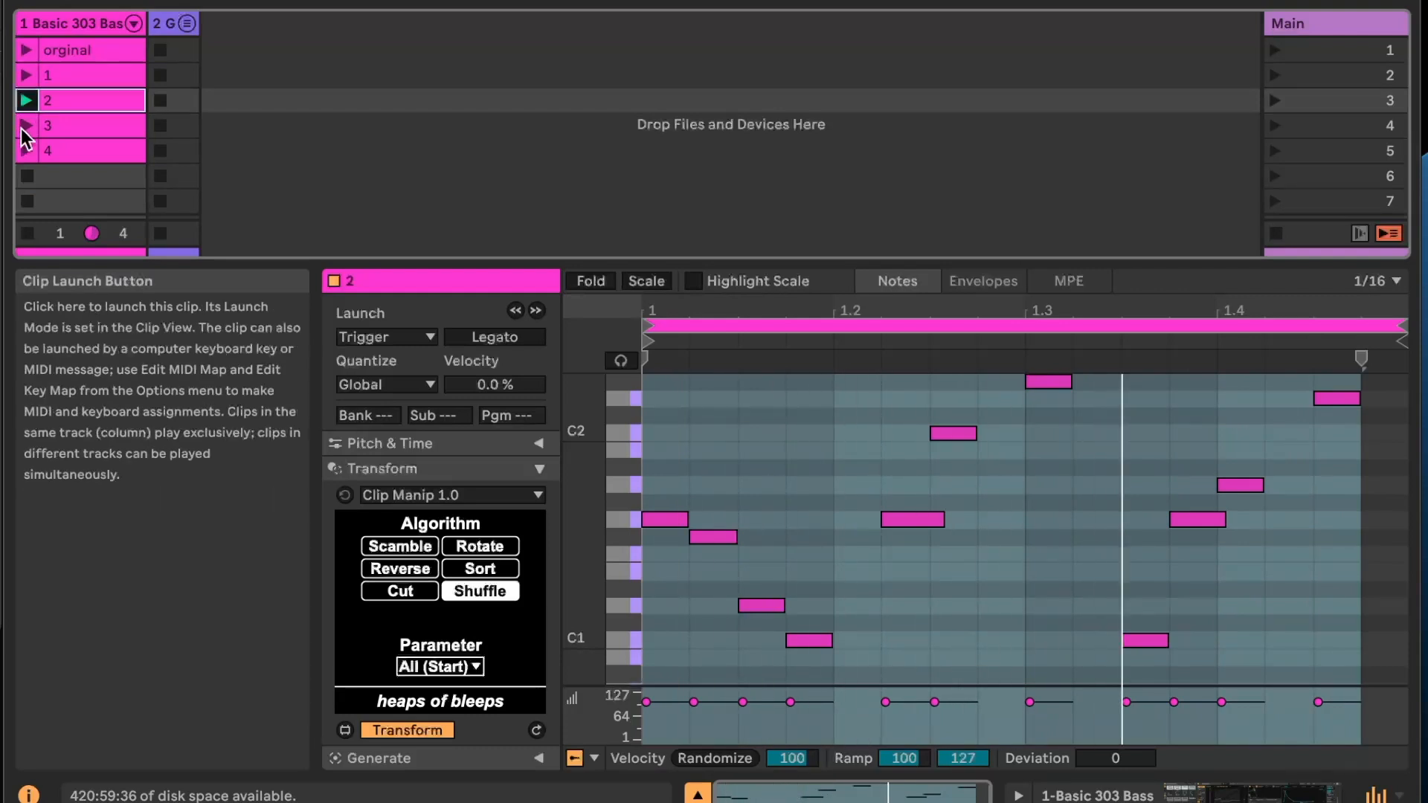
pyautogui.click(21, 126)
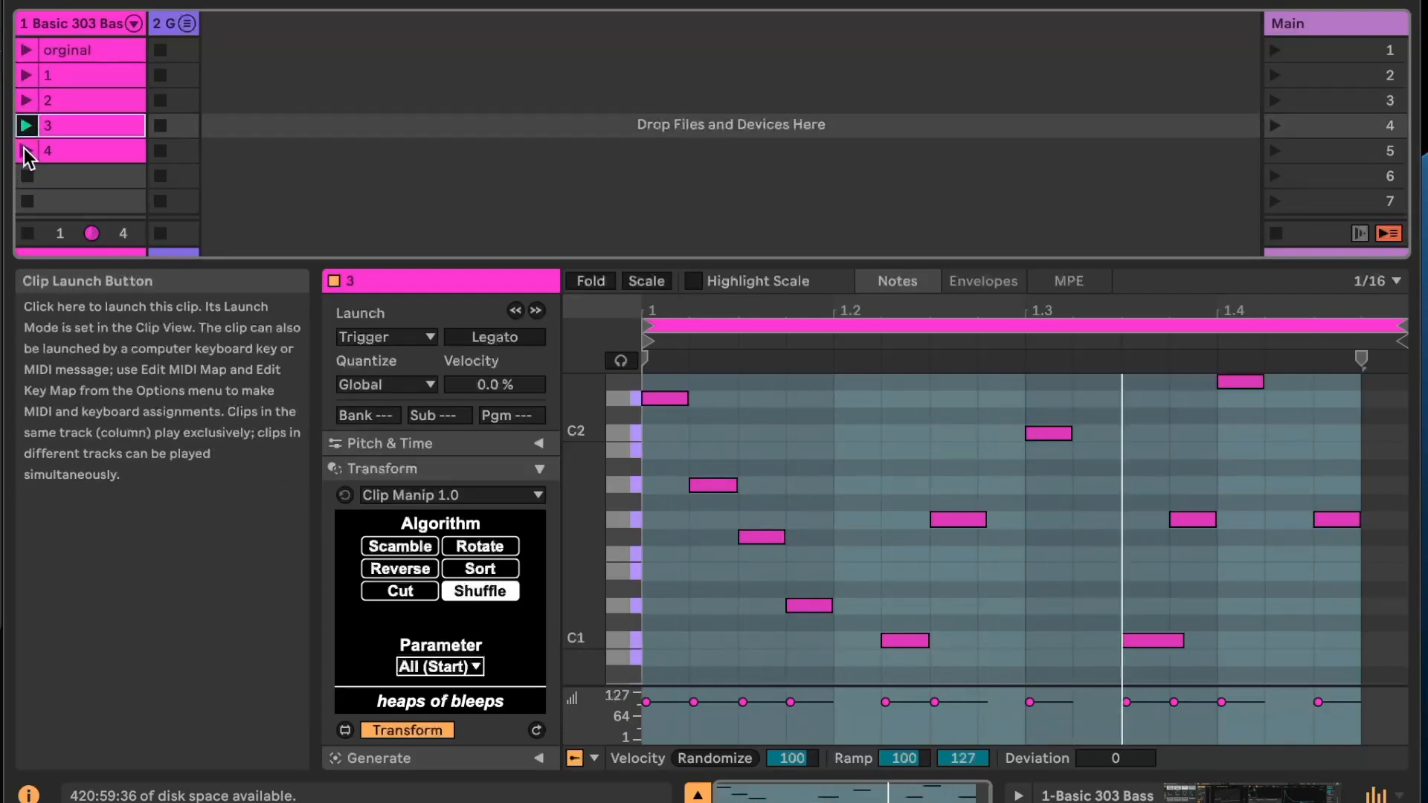
pyautogui.click(24, 149)
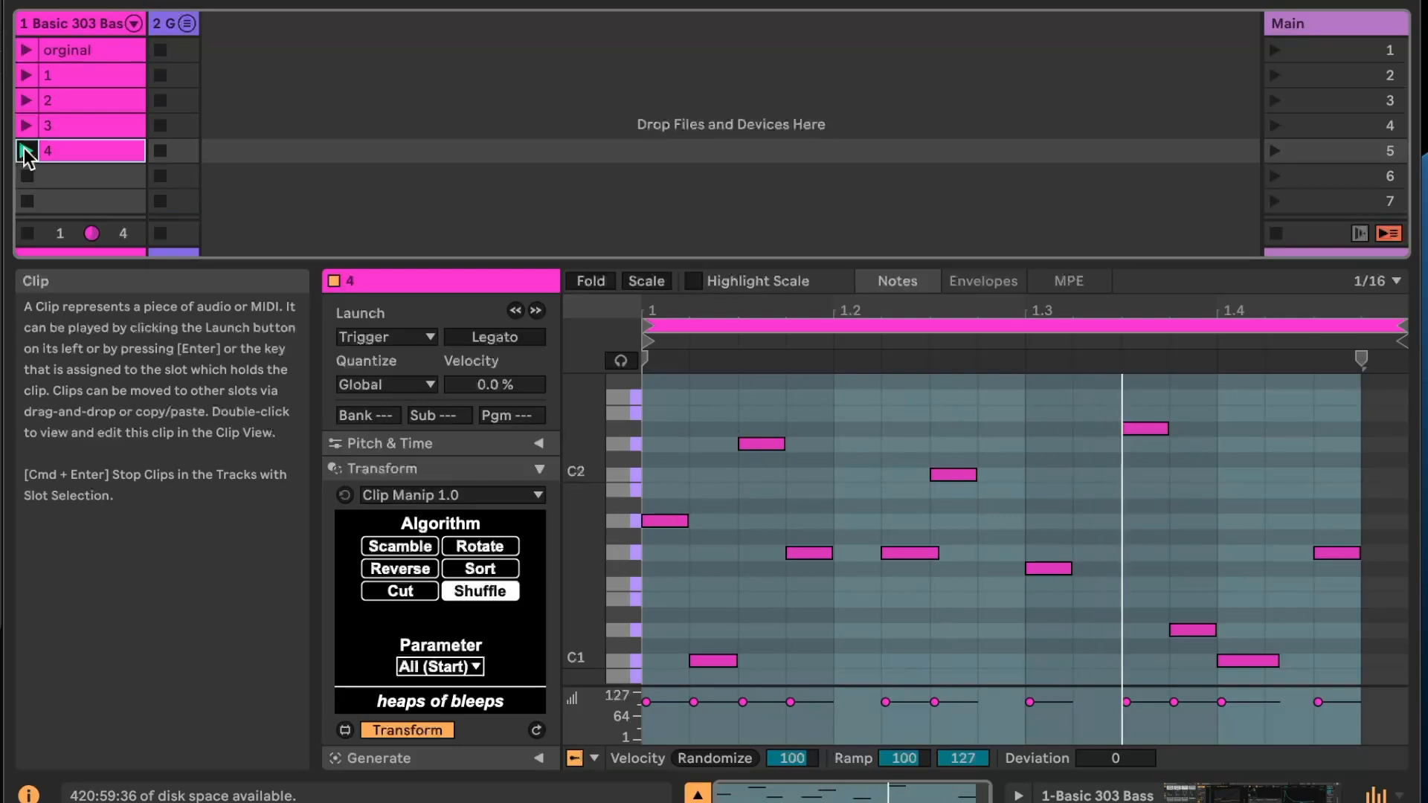
pyautogui.click(24, 230)
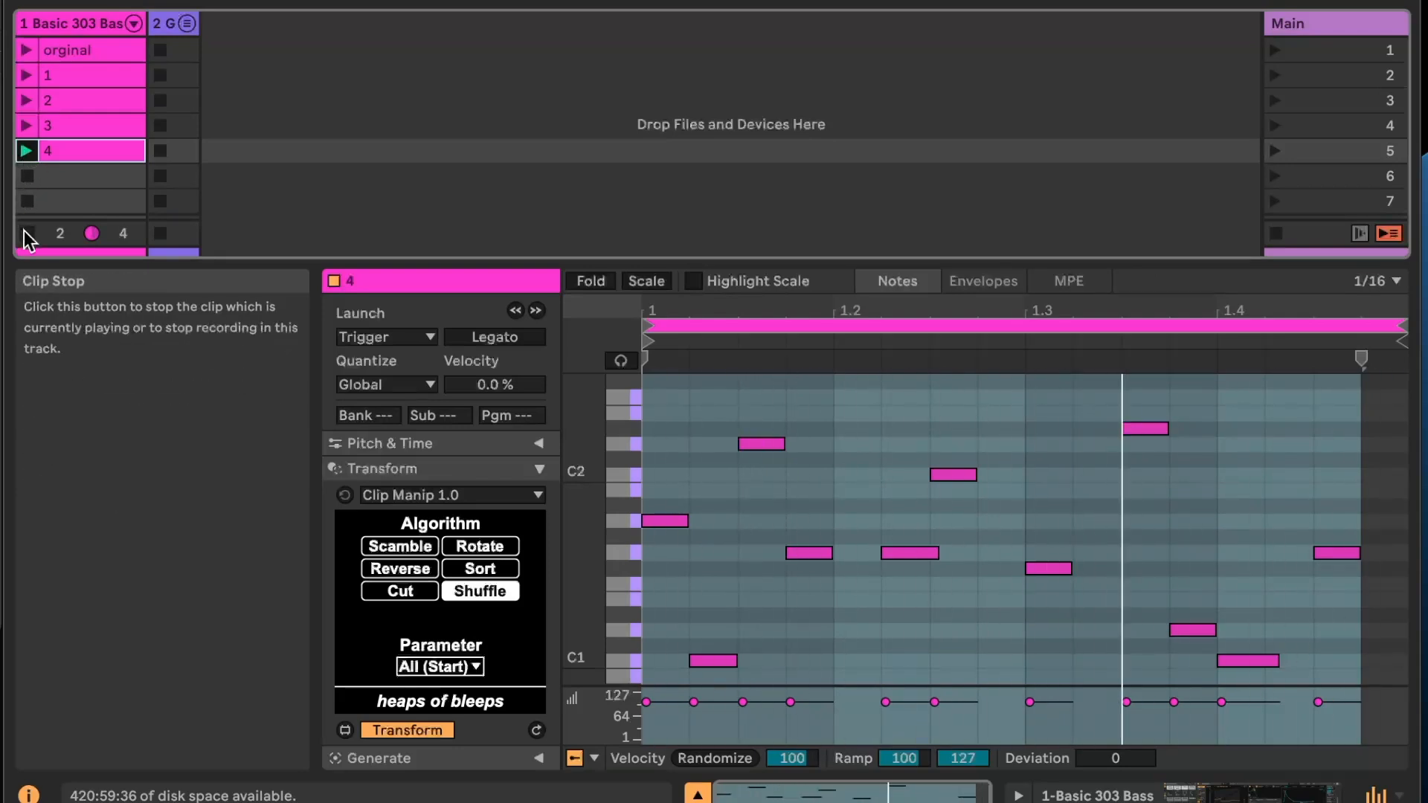